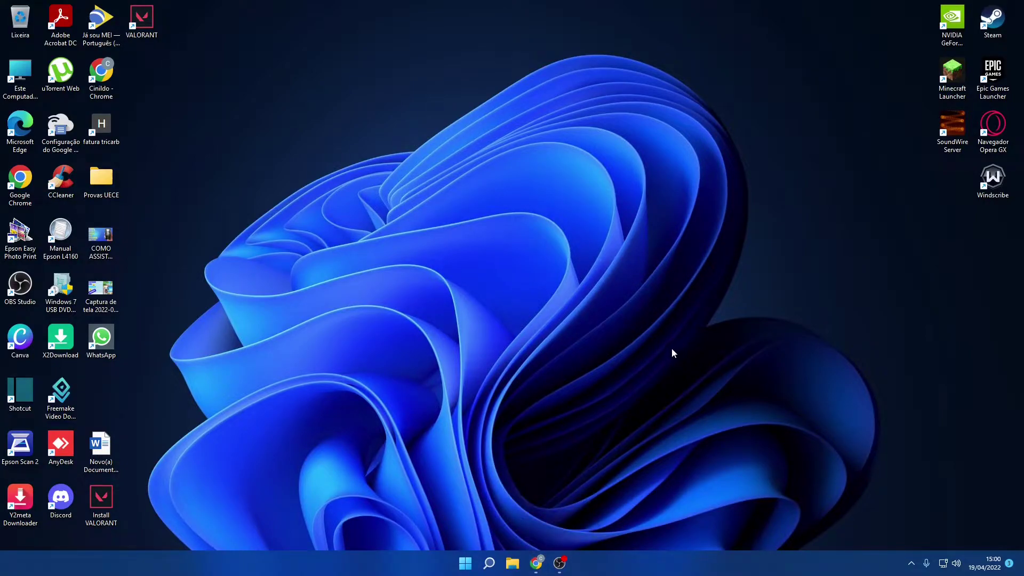
# Switch to Chrome, open the pt-br.libreoffice.org site from the search results and go to its download page
pyautogui.click(536, 564)
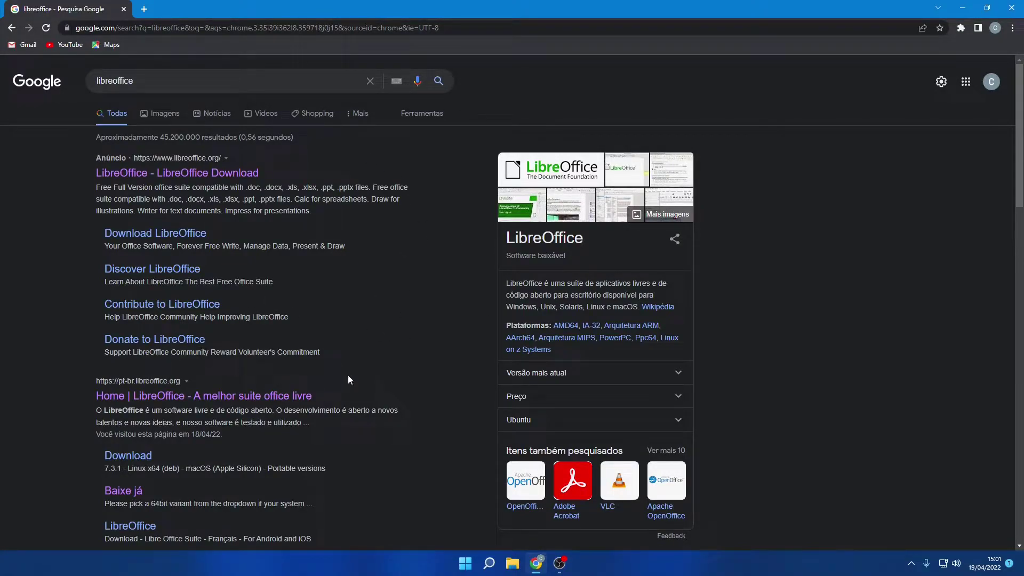
pyautogui.click(157, 402)
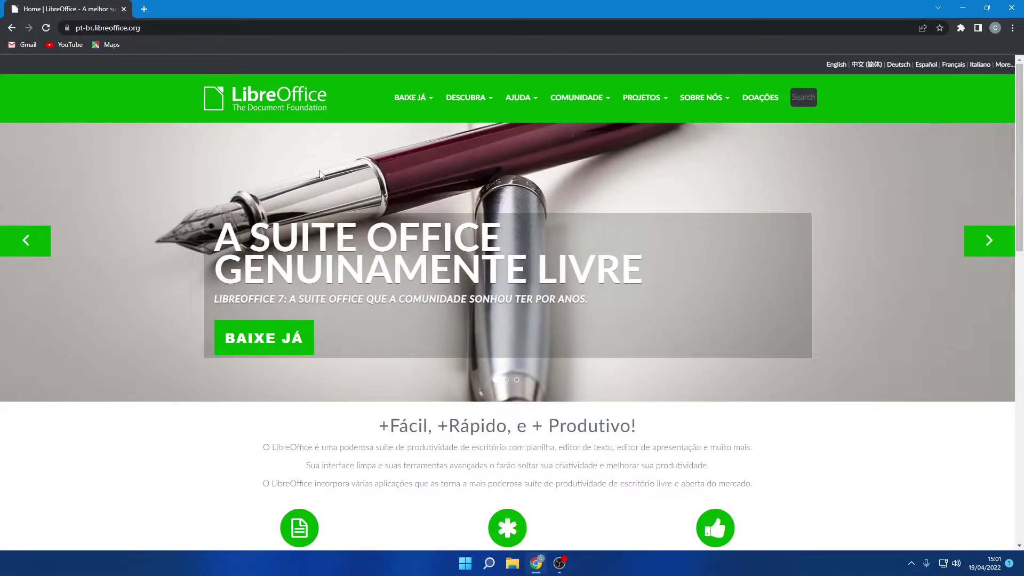
pyautogui.click(278, 346)
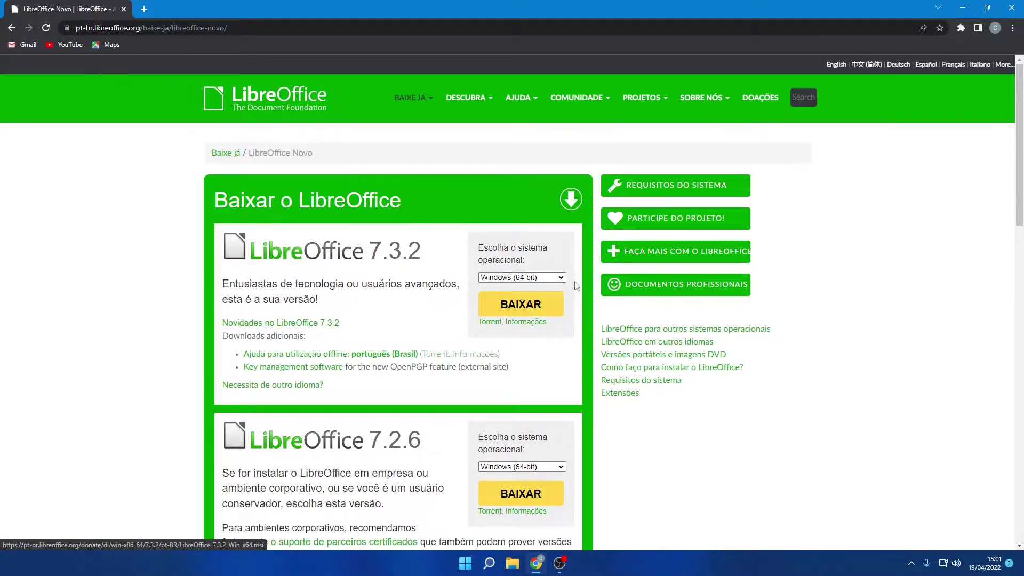
# Select Windows (64-bit) as the operating system for LibreOffice 7.3.2 and download the installer
pyautogui.click(561, 278)
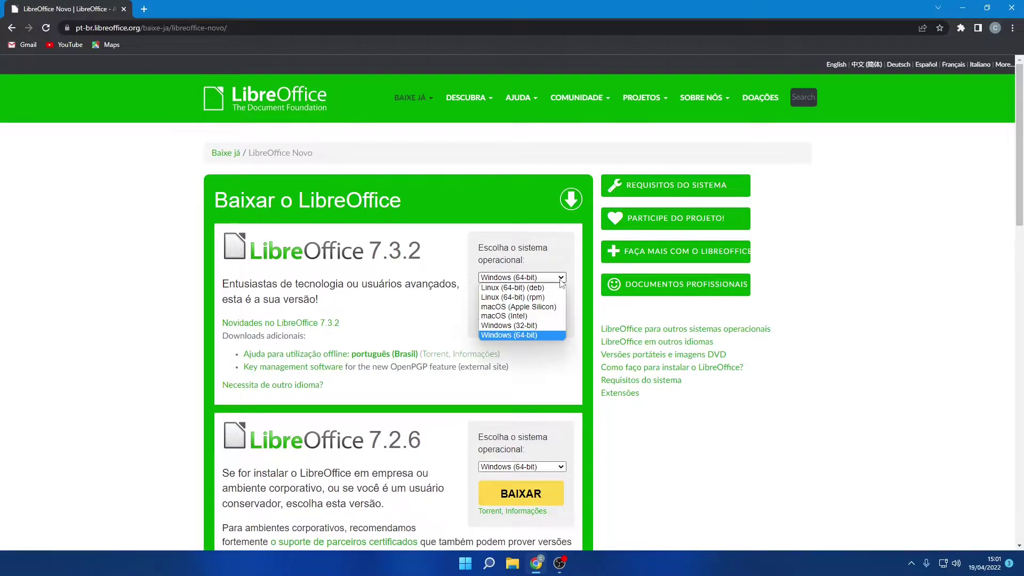
pyautogui.click(512, 326)
pyautogui.click(550, 278)
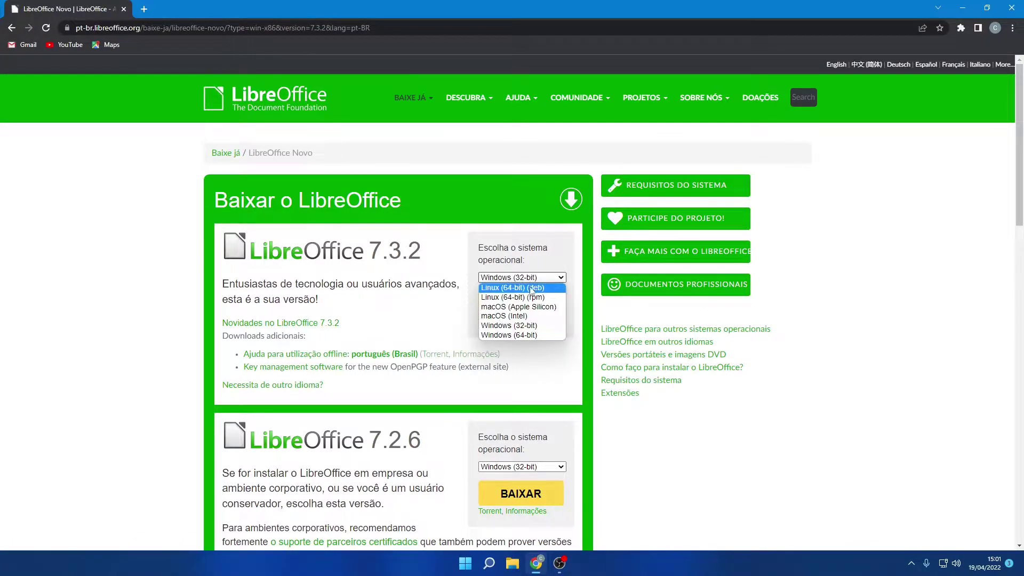
pyautogui.click(504, 335)
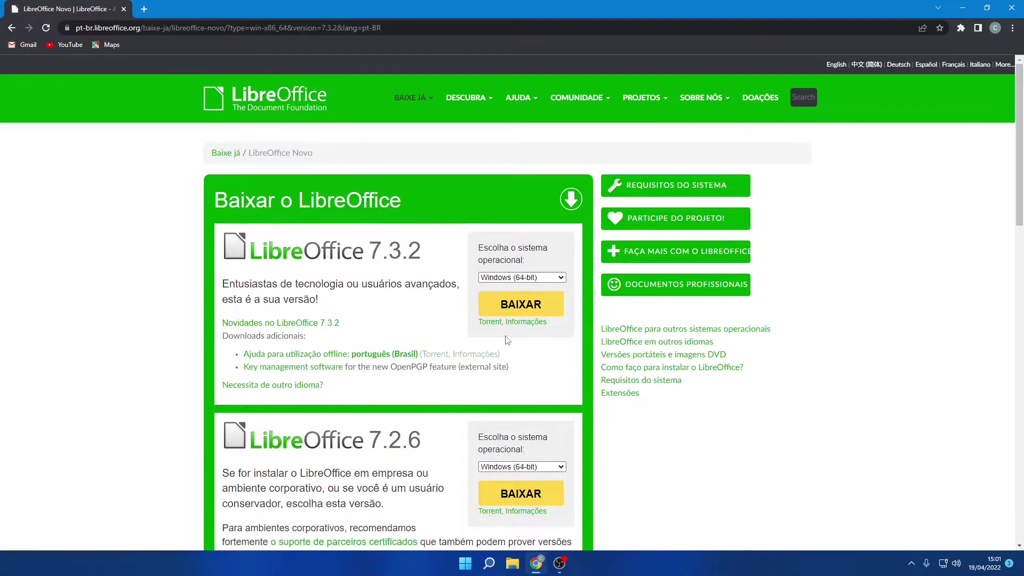
pyautogui.click(522, 309)
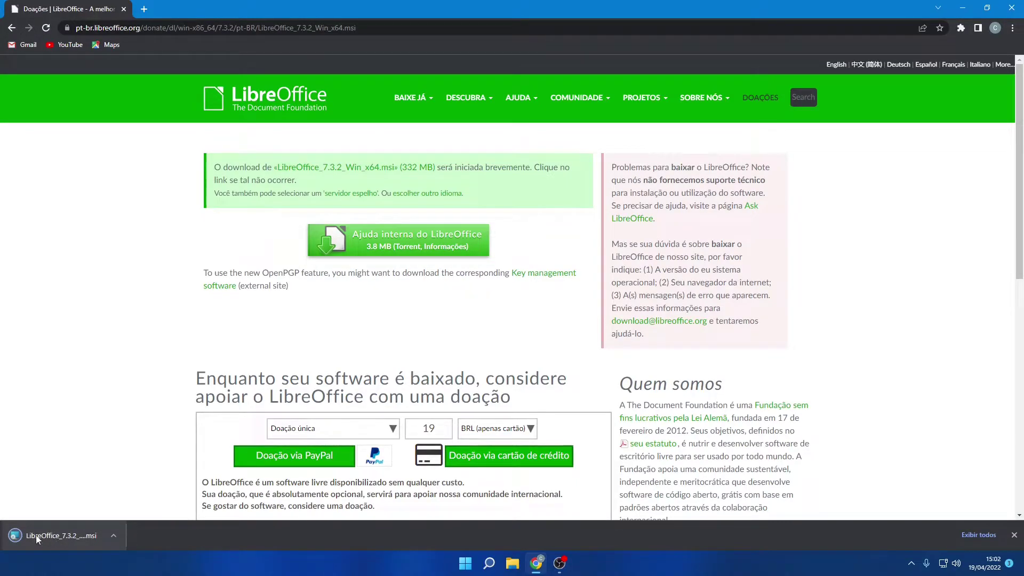
# Run the downloaded LibreOffice 7.3.2 installer, accept the security warning and minimize the browser
pyautogui.click(47, 537)
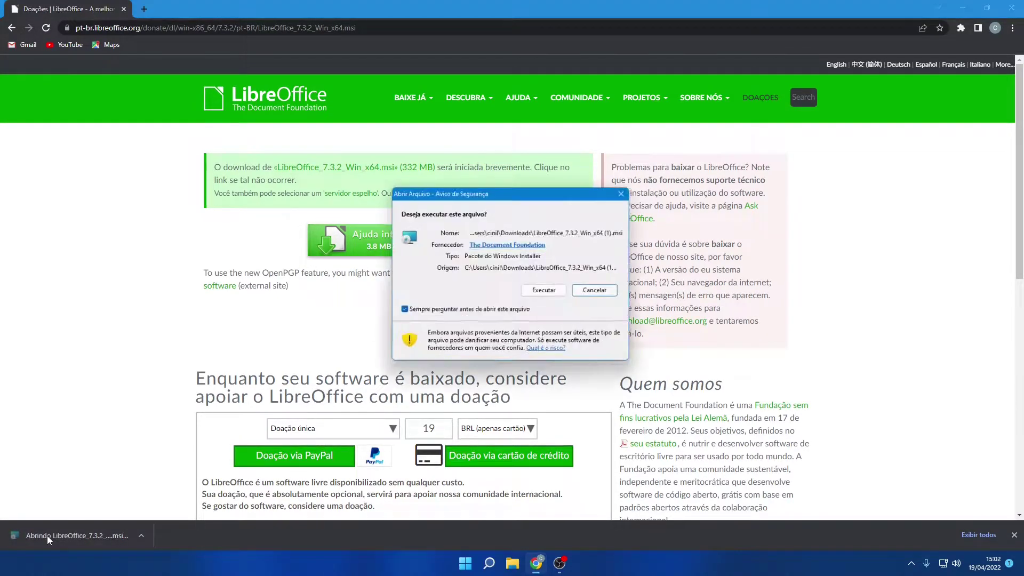
pyautogui.click(534, 292)
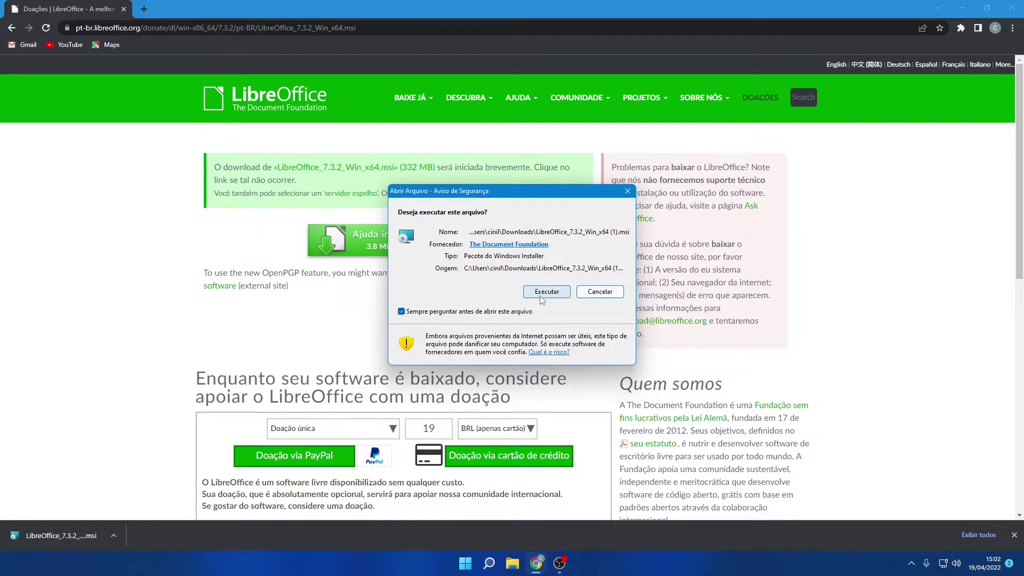
pyautogui.click(963, 11)
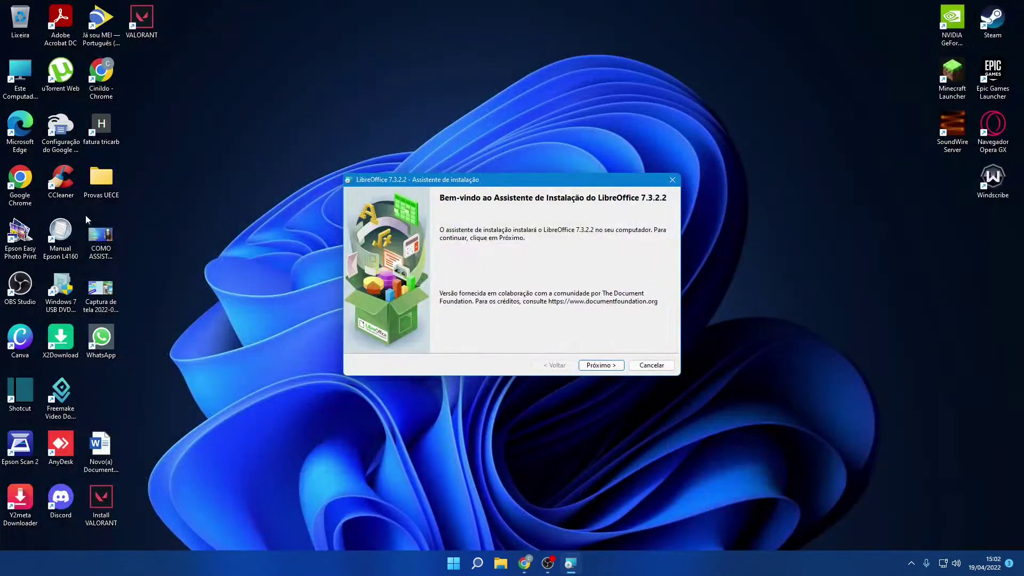
# Look at the downloaded installer in the computer's Downloads folder and close the folder window
pyautogui.doubleClick(15, 91)
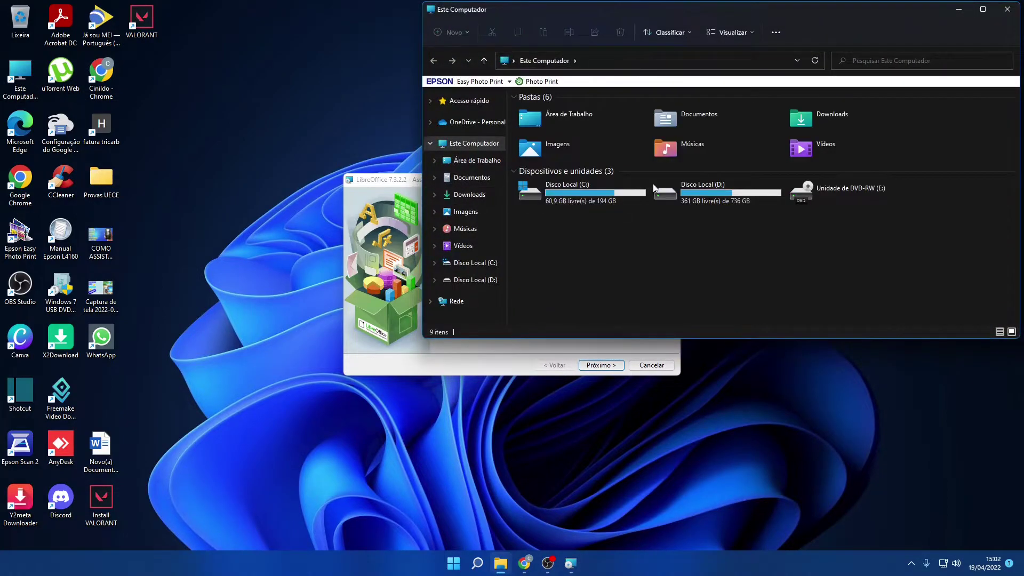
pyautogui.click(809, 125)
pyautogui.doubleClick(809, 126)
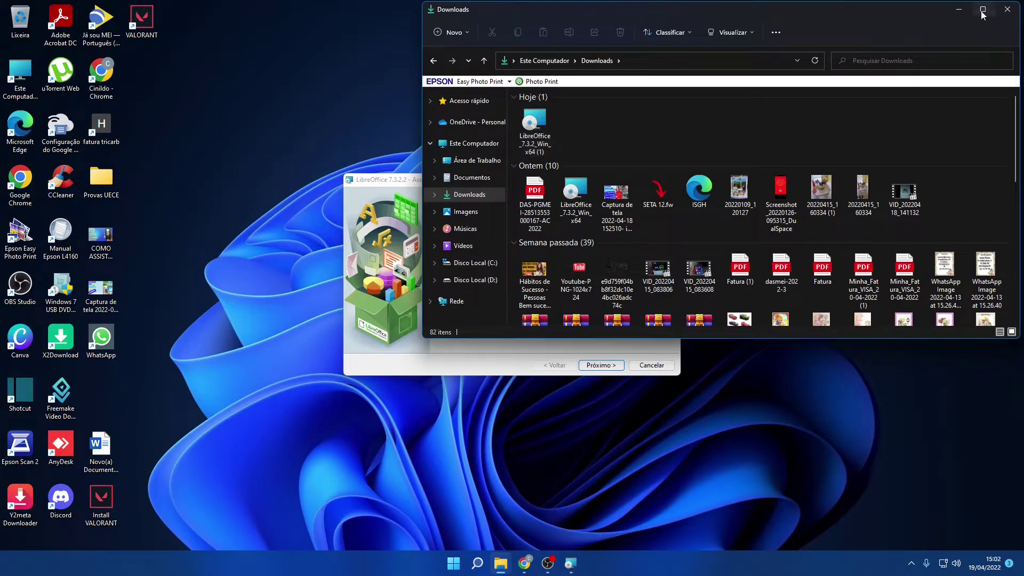
pyautogui.click(1008, 9)
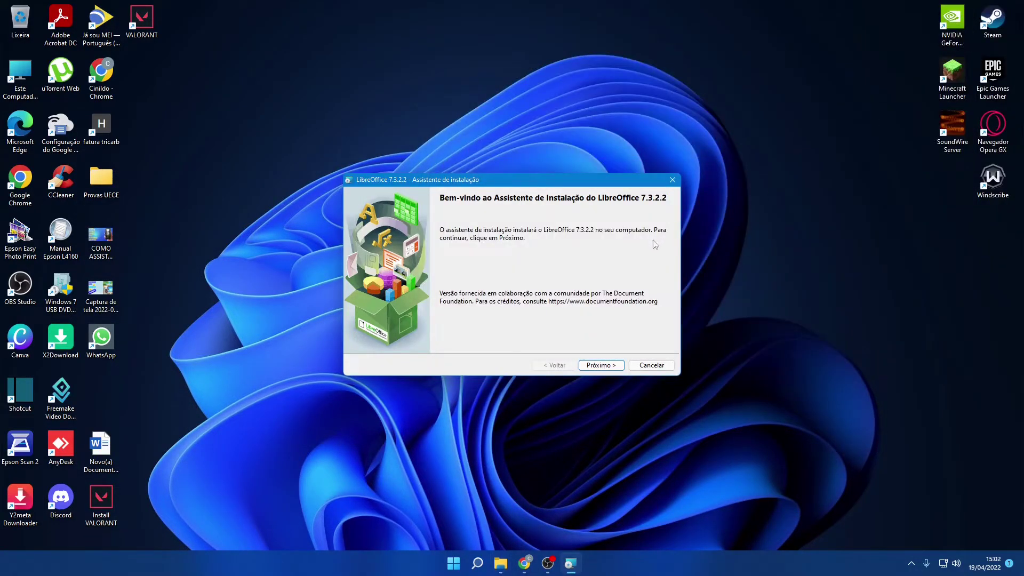
# Install LibreOffice with the typical setup, keeping the desktop shortcut and leaving loading at system startup off
pyautogui.click(598, 367)
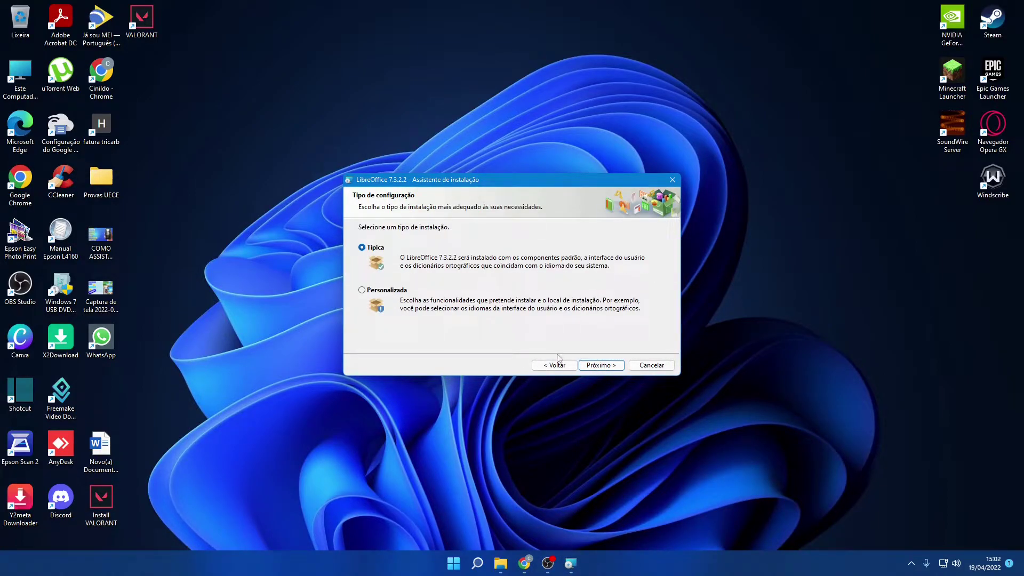
pyautogui.click(600, 365)
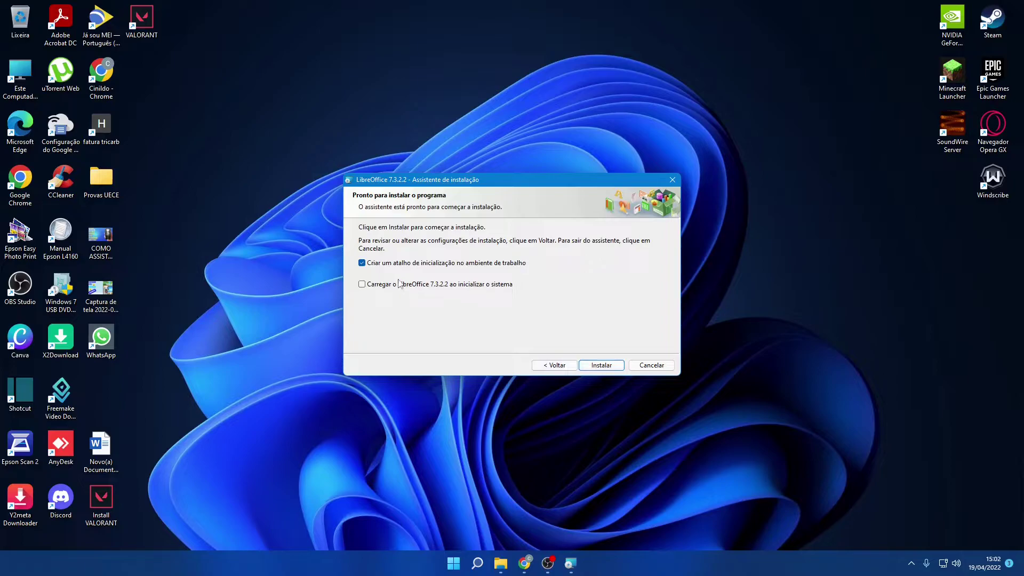
pyautogui.click(600, 368)
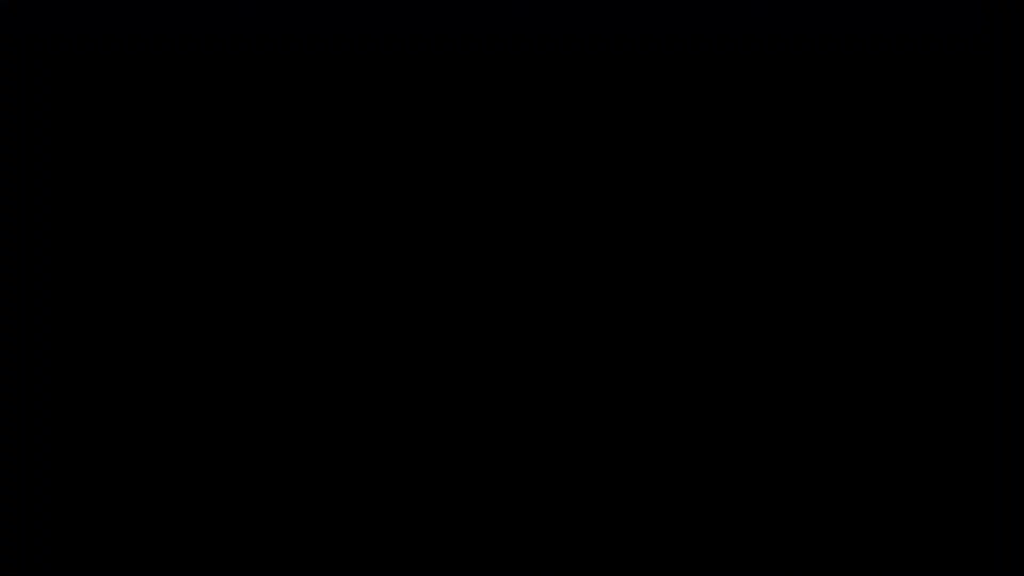
pyautogui.click(462, 372)
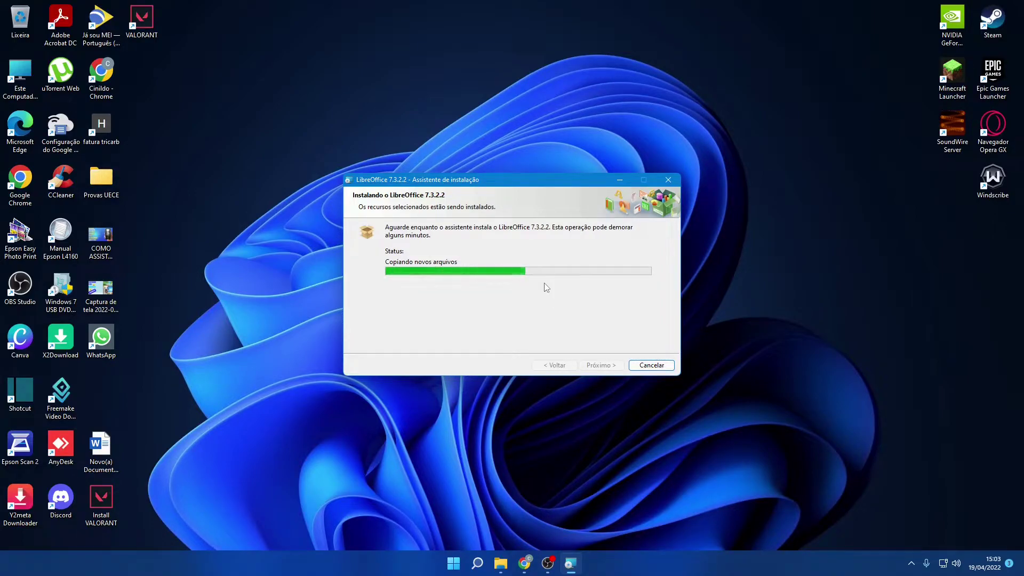
# Open a blank document in Word to examine its licence notice, and close Word
pyautogui.click(462, 568)
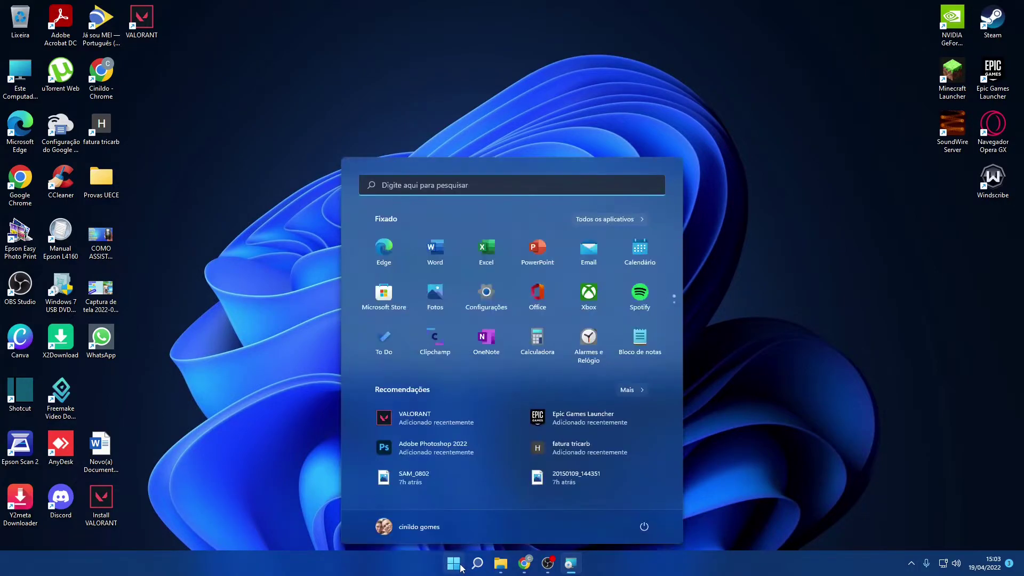
pyautogui.click(433, 254)
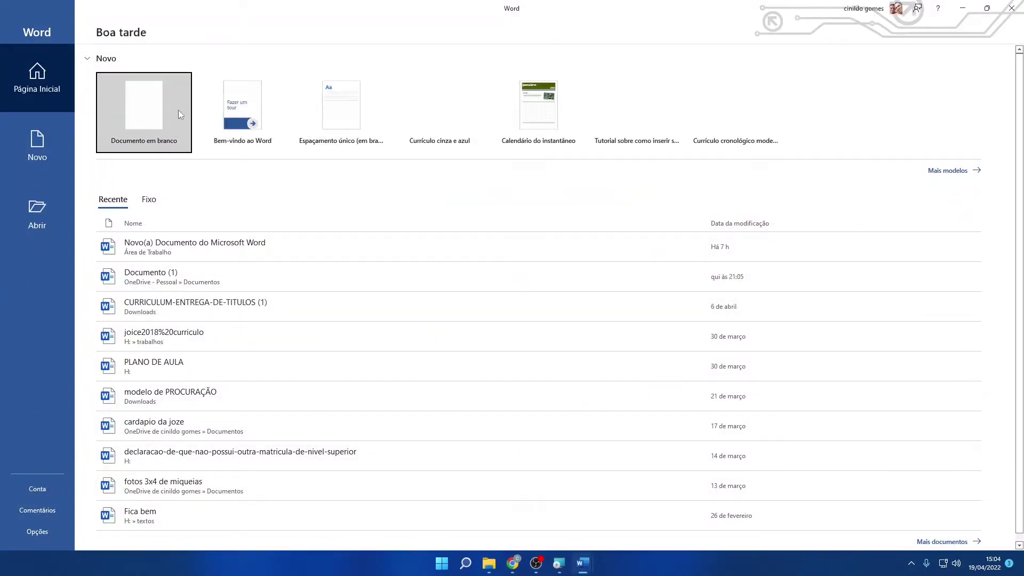
pyautogui.click(151, 117)
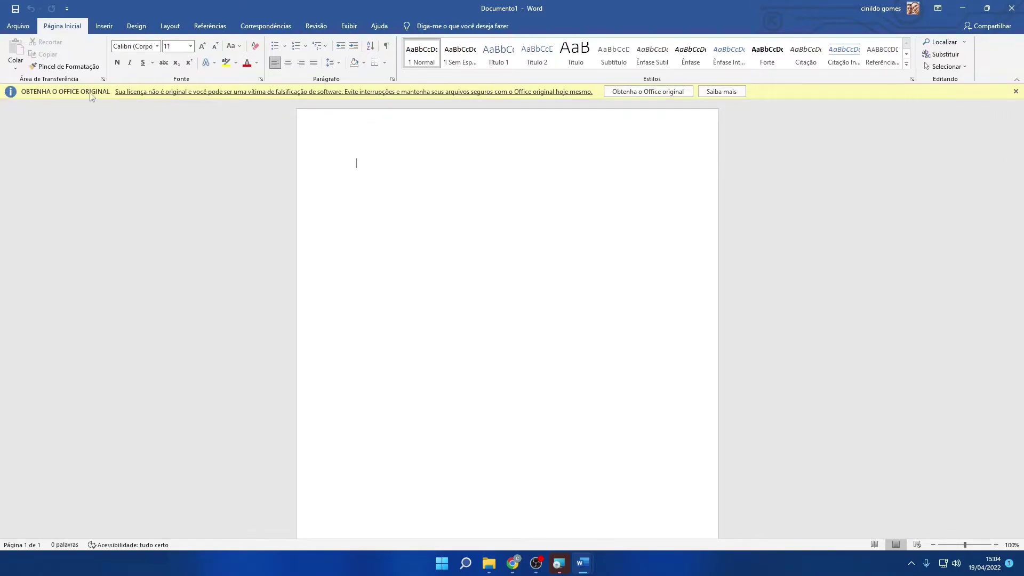
pyautogui.click(1018, 11)
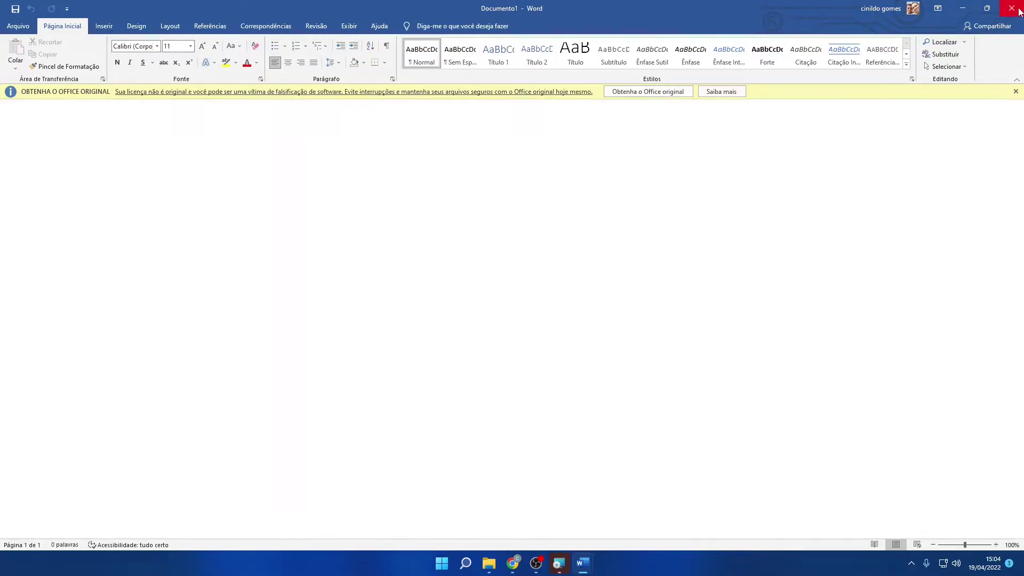
pyautogui.click(1018, 10)
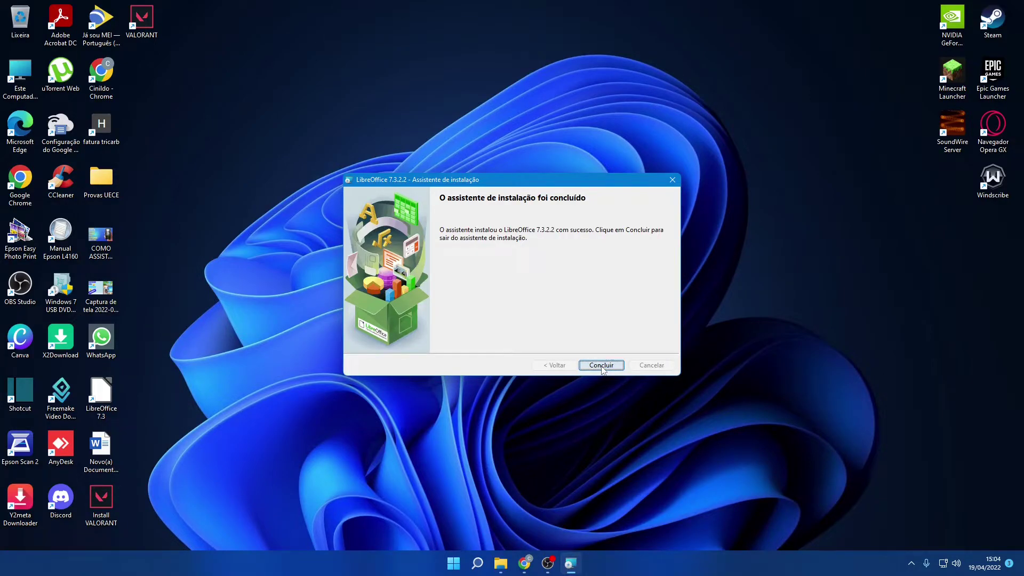
# Finish the installation wizard and launch LibreOffice 7.3 from the desktop
pyautogui.click(603, 366)
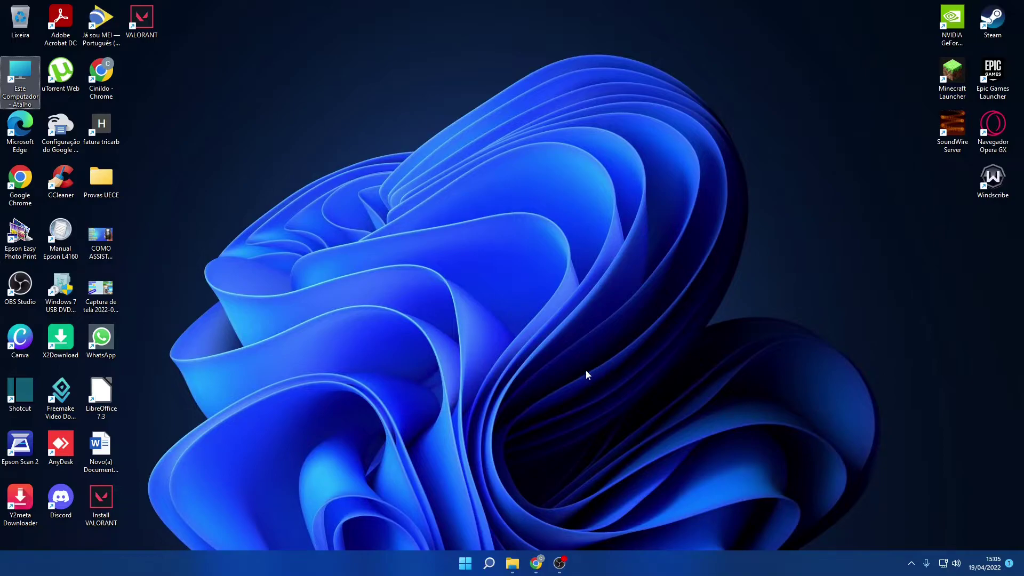
pyautogui.click(107, 402)
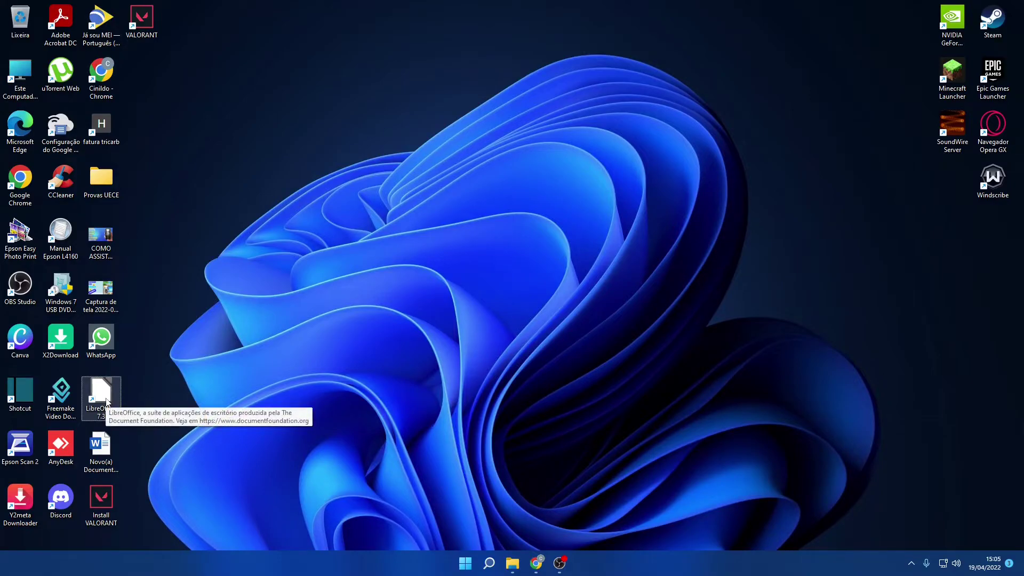
pyautogui.doubleClick(107, 402)
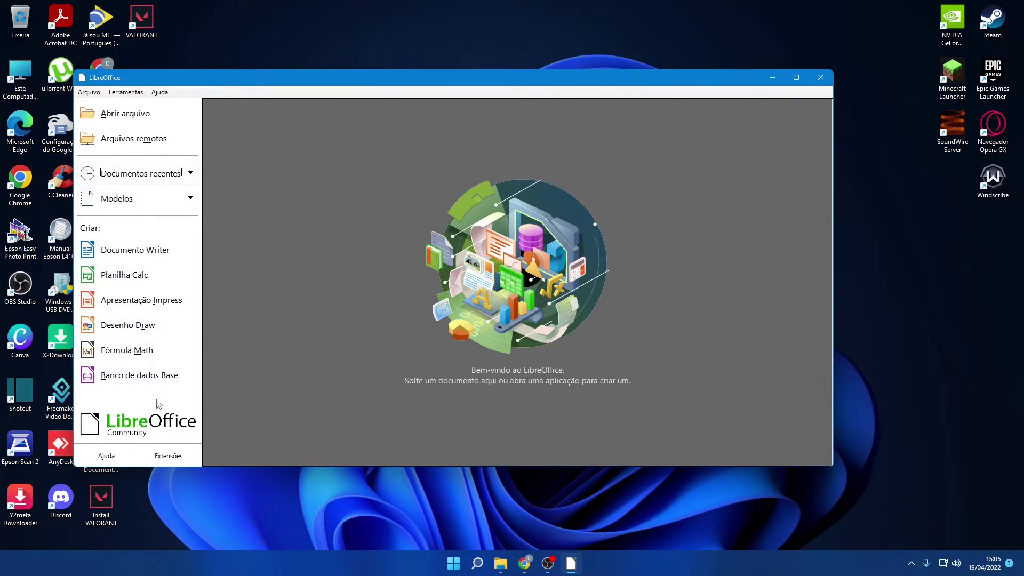
# Create a new Writer document, dismiss the tip of the day and maximize the window
pyautogui.click(116, 257)
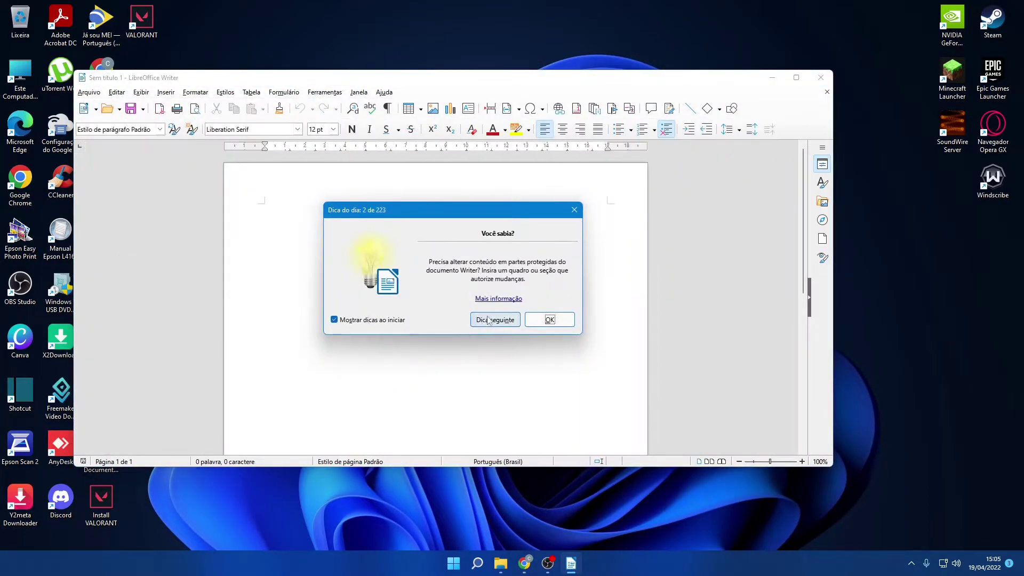
pyautogui.click(558, 322)
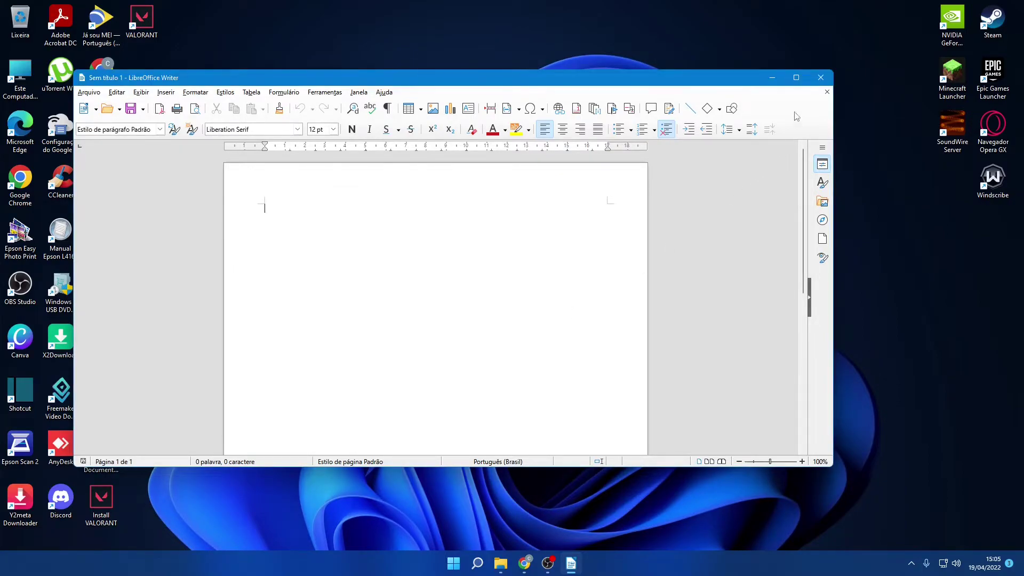
pyautogui.click(797, 78)
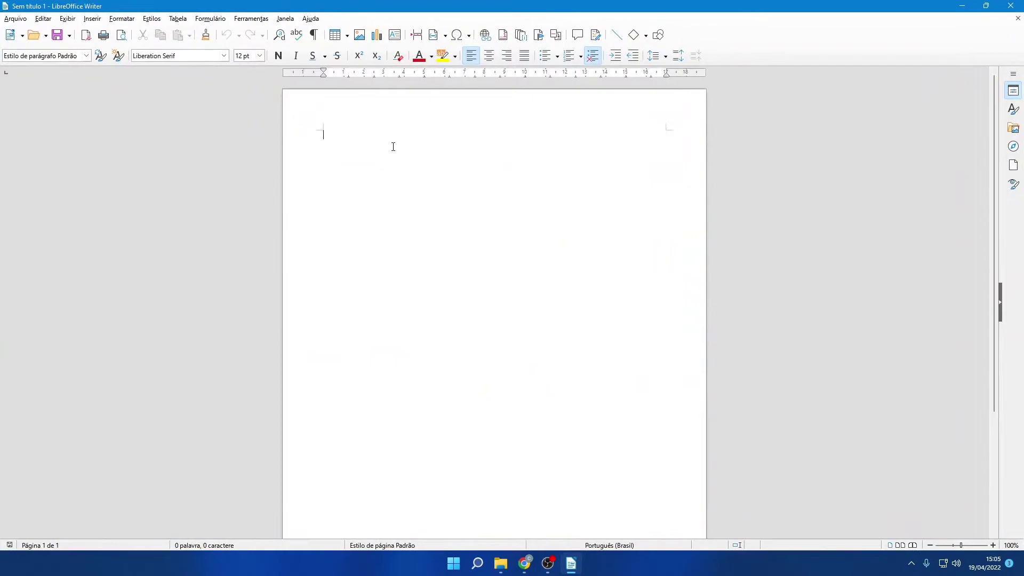
# Enter three lines of sample text: "Hninxxncvxccvxv", "cvxvhxciuvhxihvxc" and "cvgcvxguihgviuhiu"
pyautogui.write('hninxxncvxccvxv')
pyautogui.press('Return')
pyautogui.write('cvxvhxciuvhxihvxc')
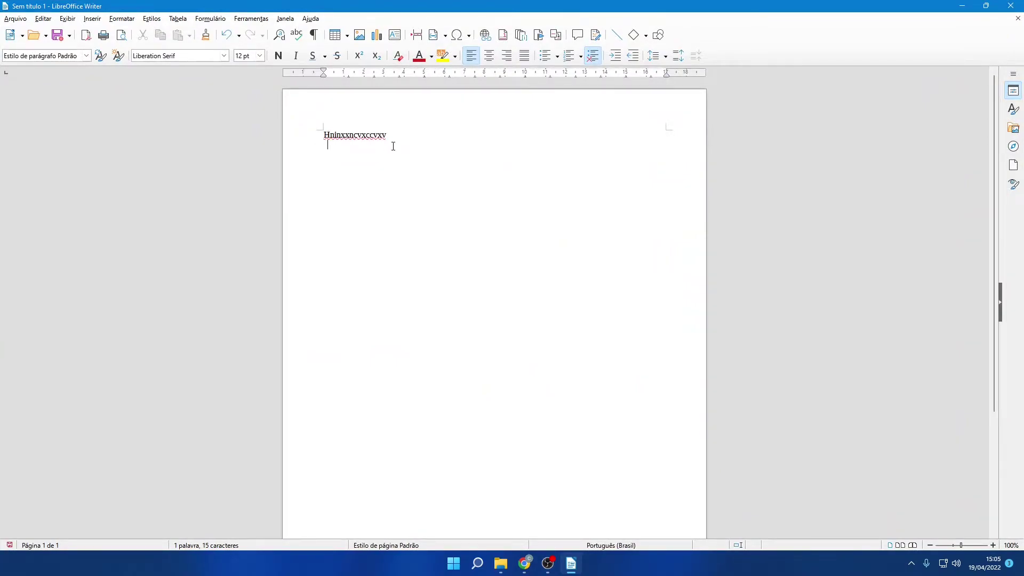
pyautogui.press('Return')
pyautogui.write('cvgcvxguihgviuhiu')
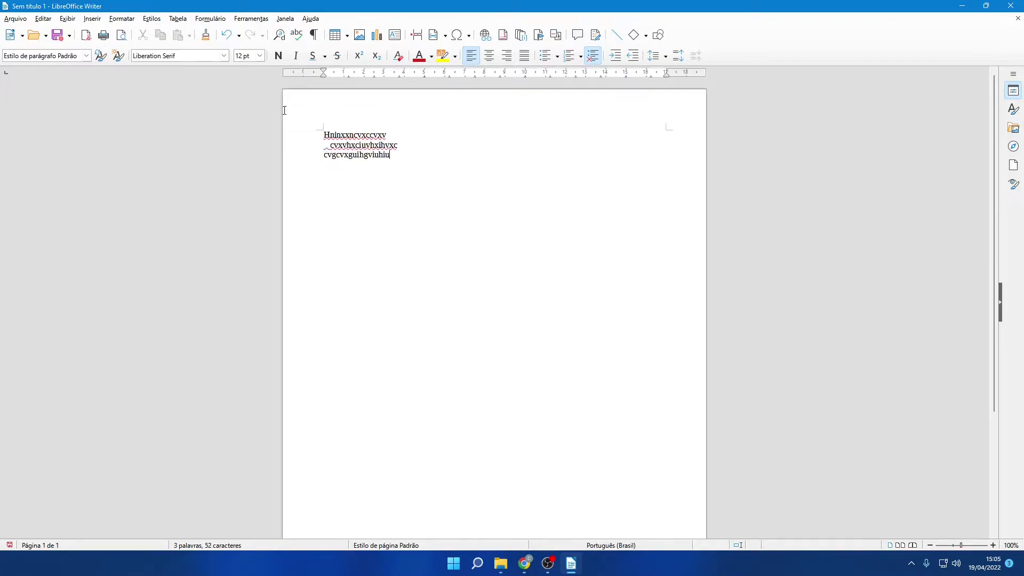
# Turn the three text lines into a bulleted list, try centred and justified alignment, and set them left-aligned
pyautogui.moveTo(320, 138); pyautogui.dragTo(383, 170)
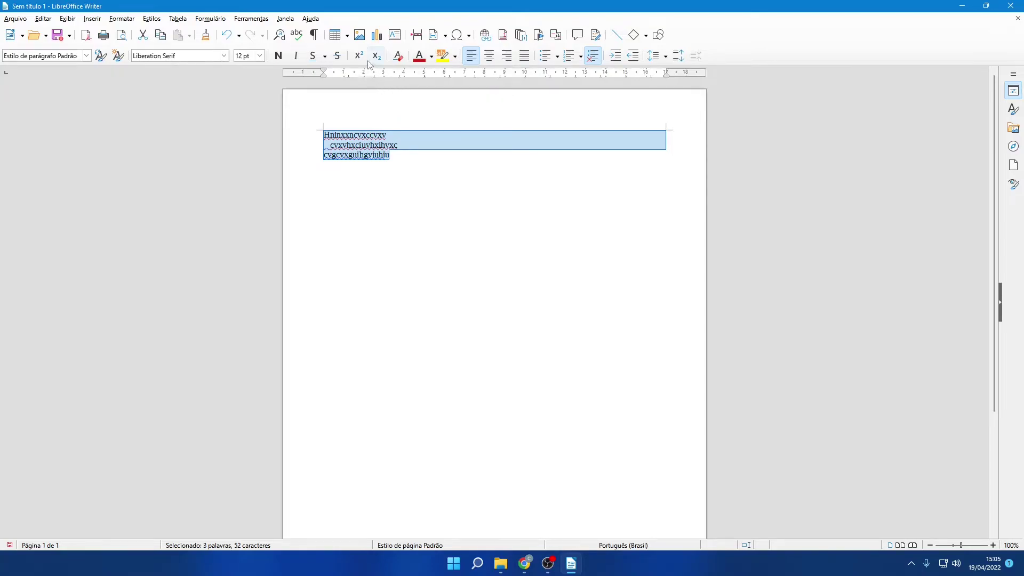
pyautogui.click(489, 56)
pyautogui.click(546, 56)
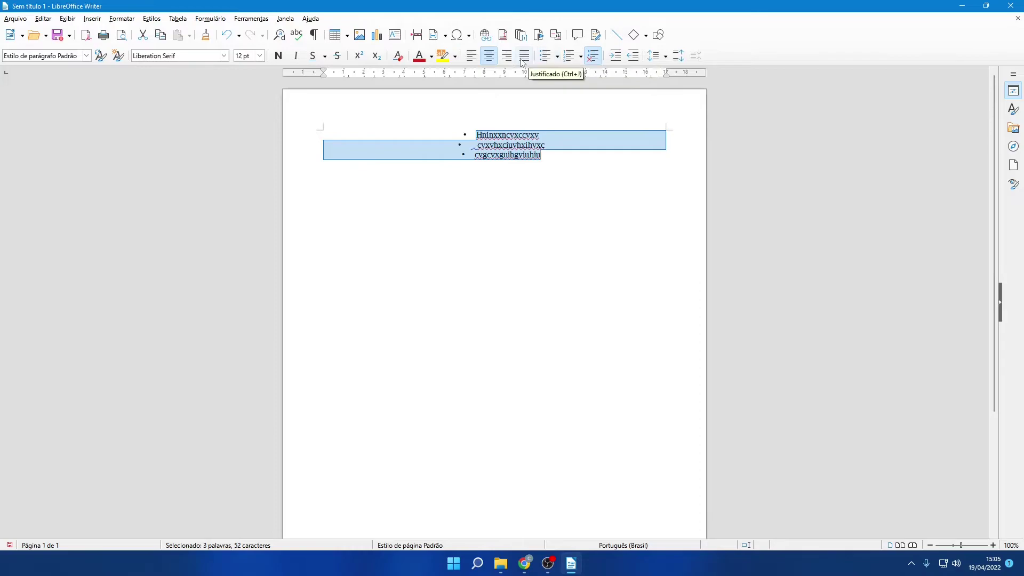
pyautogui.click(525, 56)
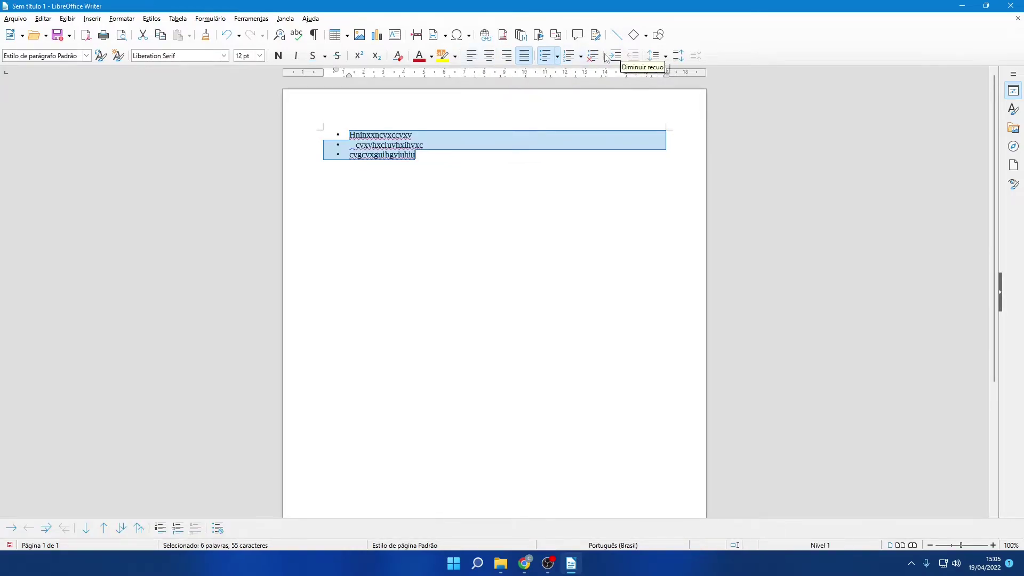
pyautogui.click(472, 55)
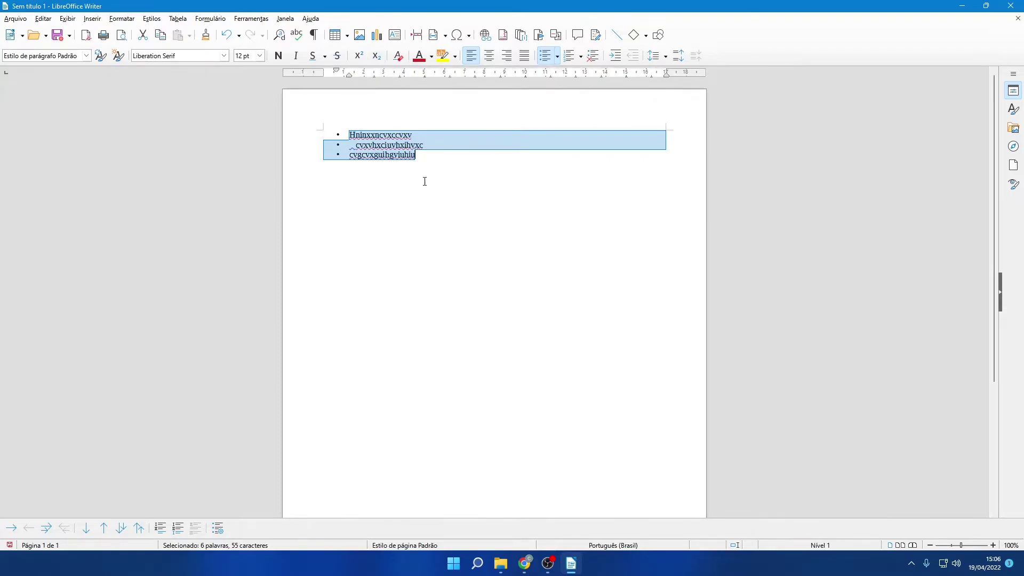
pyautogui.click(448, 227)
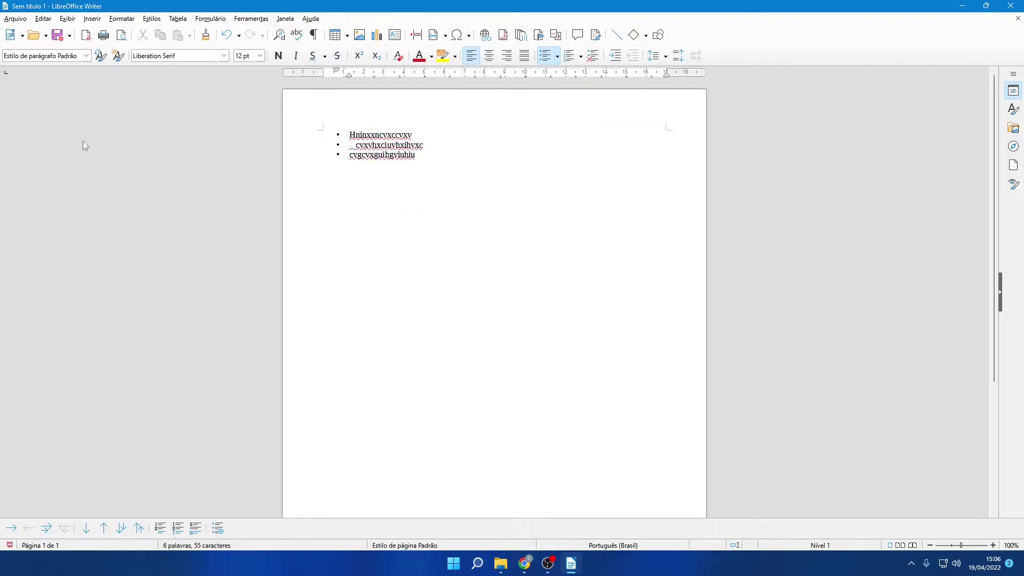
# Review the print settings without printing, and close the Writer document without saving its changes
pyautogui.click(16, 19)
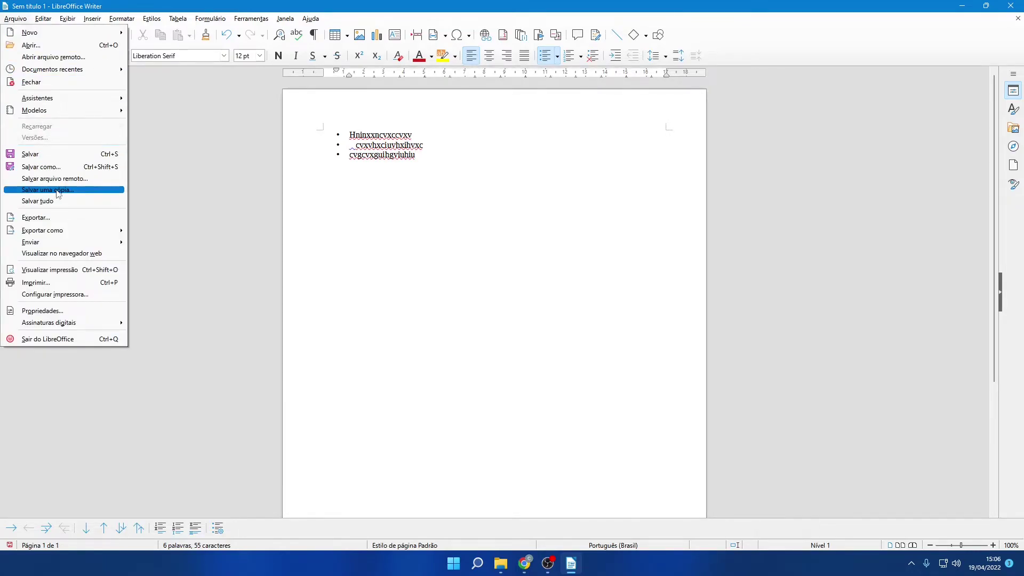
pyautogui.click(51, 278)
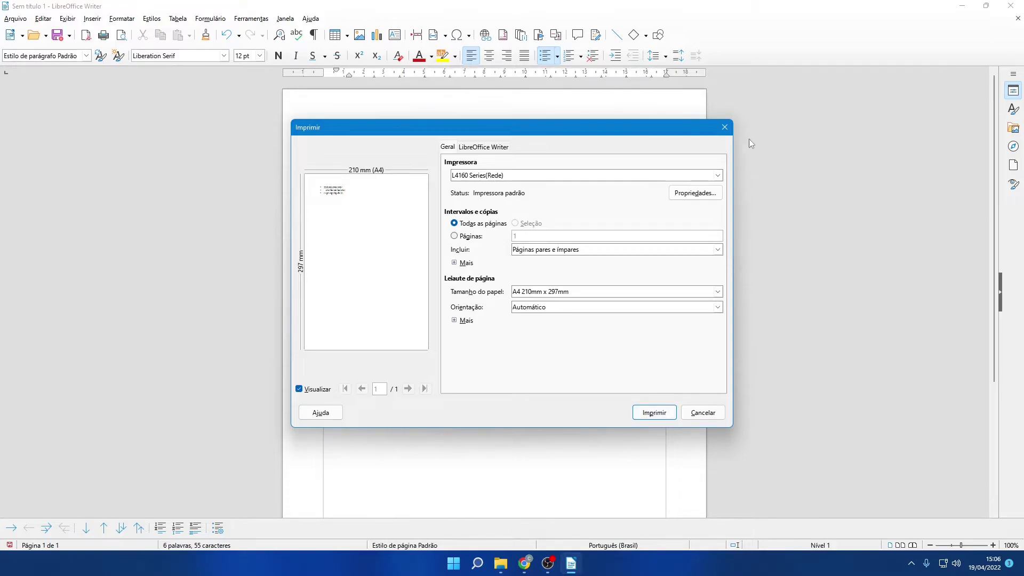
pyautogui.click(725, 128)
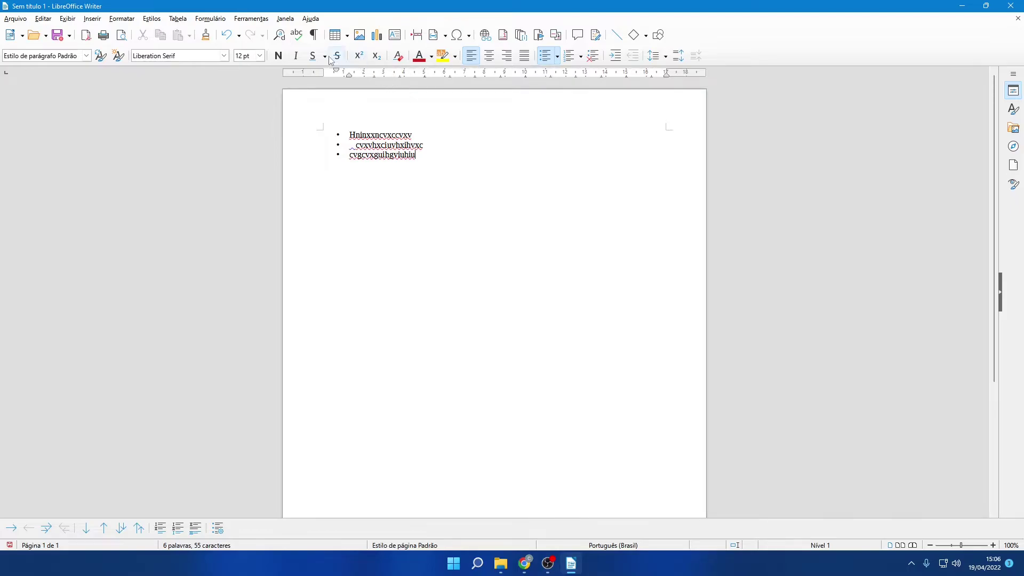
pyautogui.click(1010, 7)
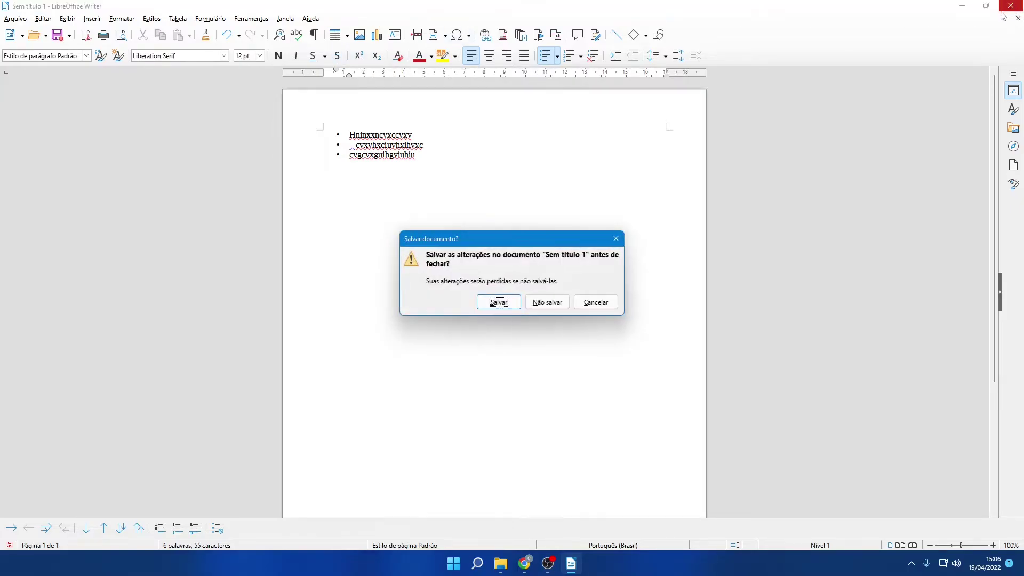
pyautogui.click(538, 303)
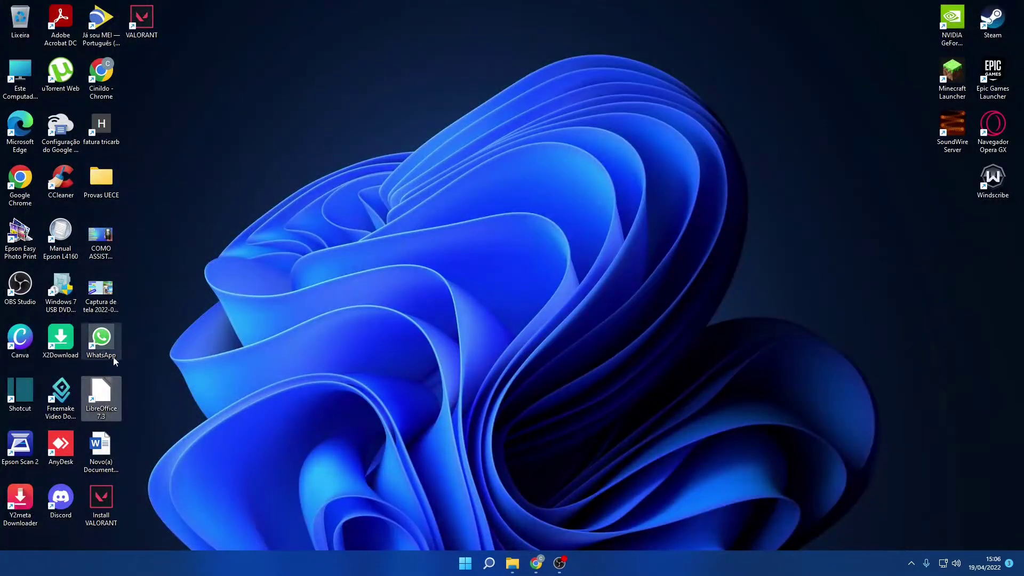
# Launch LibreOffice 7.3 from the desktop, view a blank Calc spreadsheet and close it
pyautogui.doubleClick(87, 407)
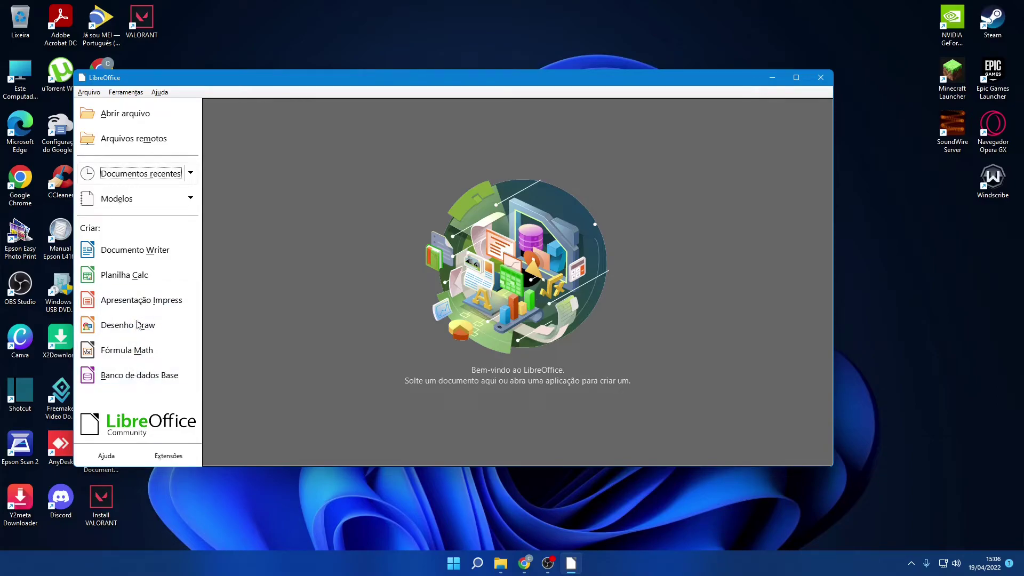
pyautogui.click(126, 277)
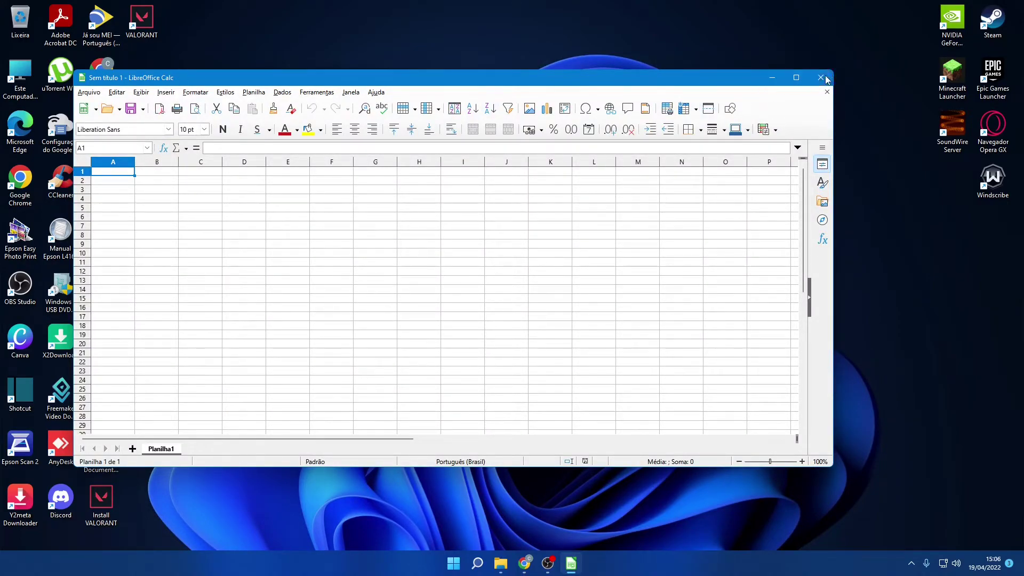
pyautogui.click(821, 78)
# Reopen LibreOffice 7.3, create a new Writer document and maximize its window
pyautogui.doubleClick(109, 395)
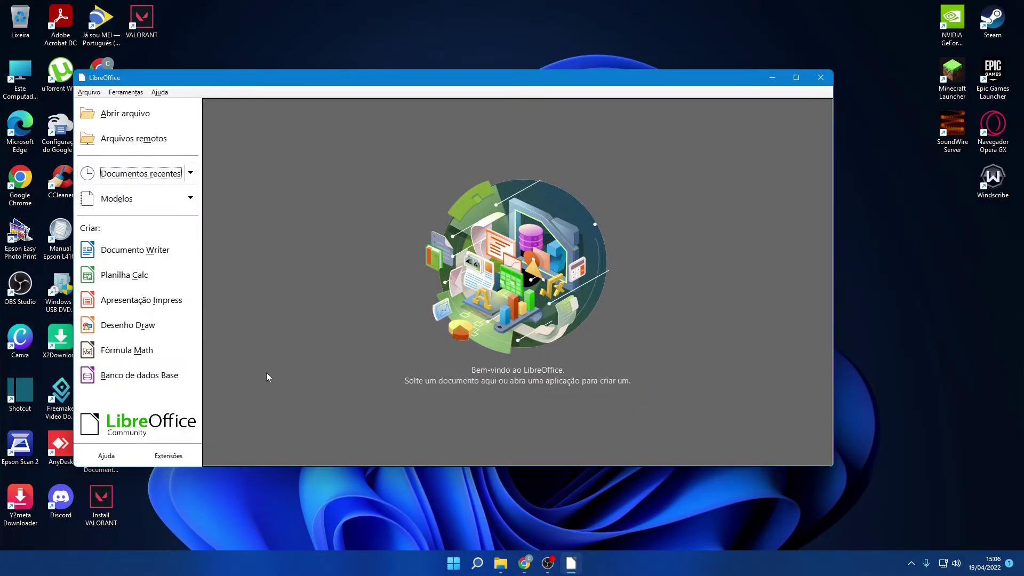
pyautogui.click(124, 260)
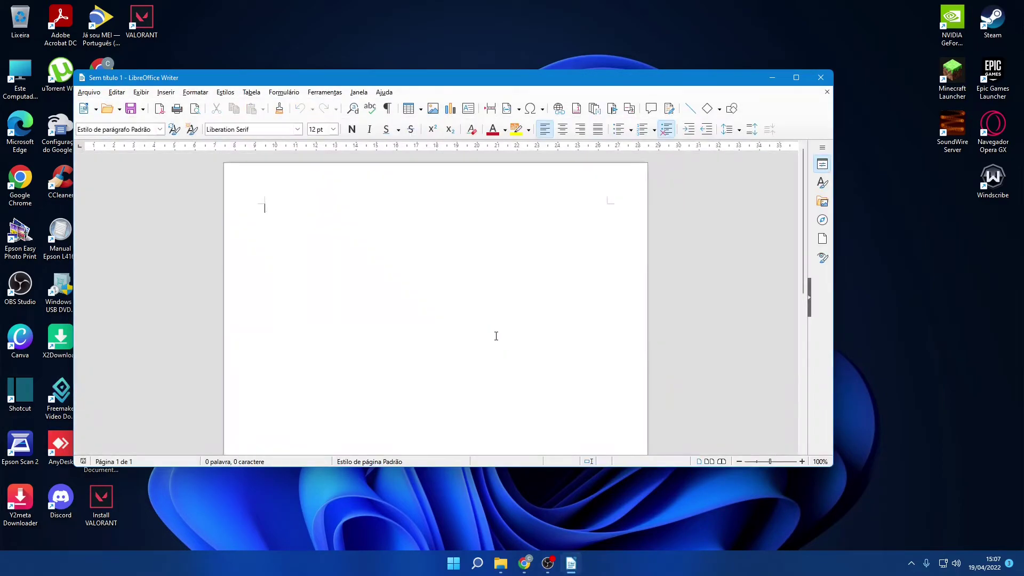
pyautogui.click(796, 77)
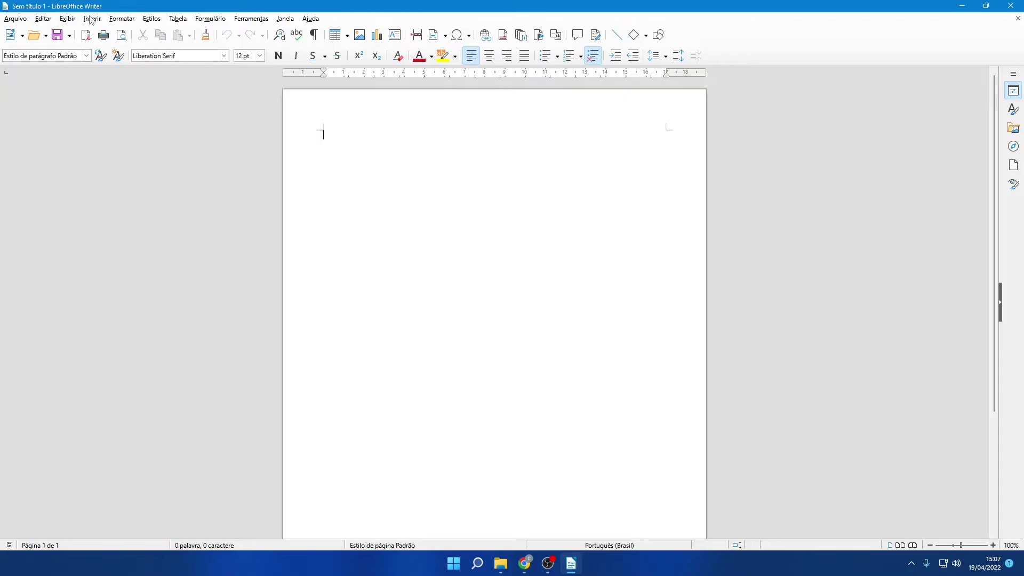
pyautogui.click(128, 19)
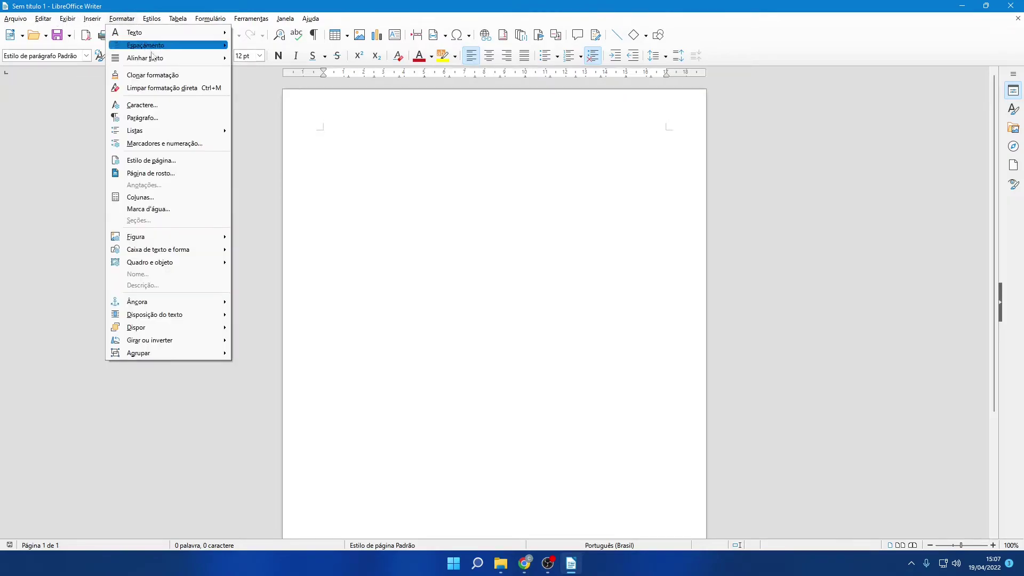
pyautogui.click(471, 193)
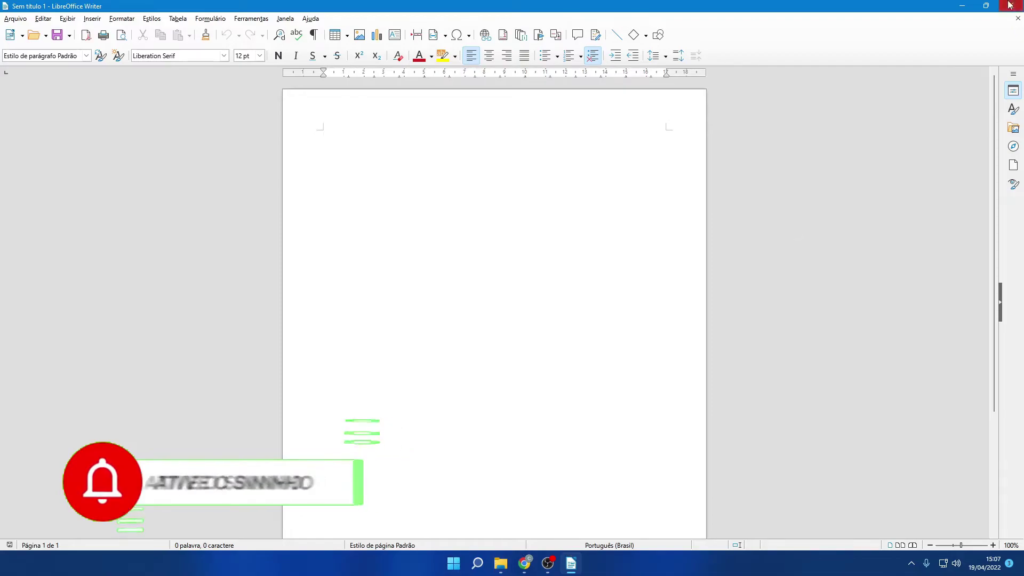
# Minimize Writer and browse the Downloads folder in File Explorer for a picture
pyautogui.click(963, 8)
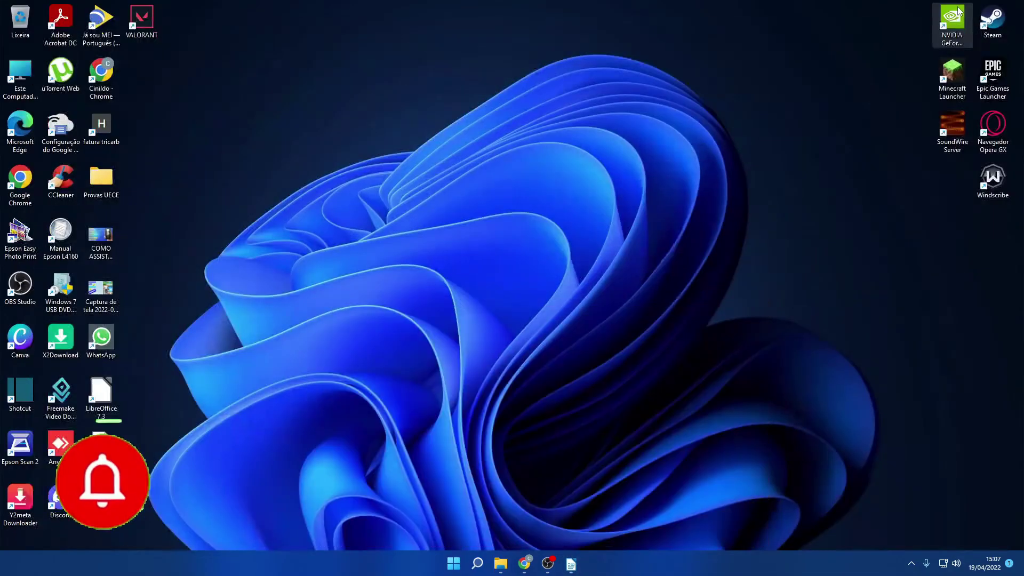
pyautogui.doubleClick(23, 95)
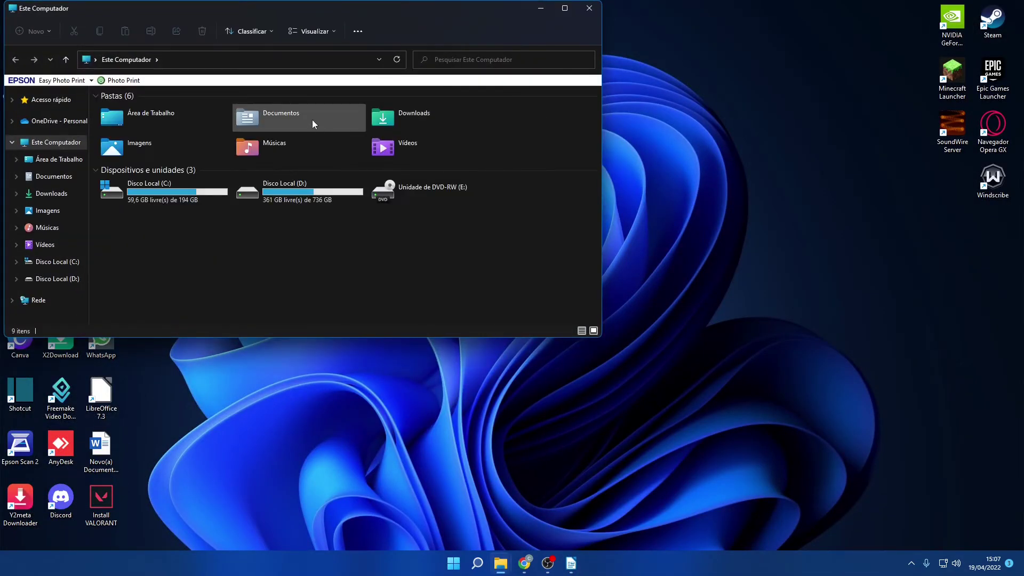
pyautogui.doubleClick(390, 120)
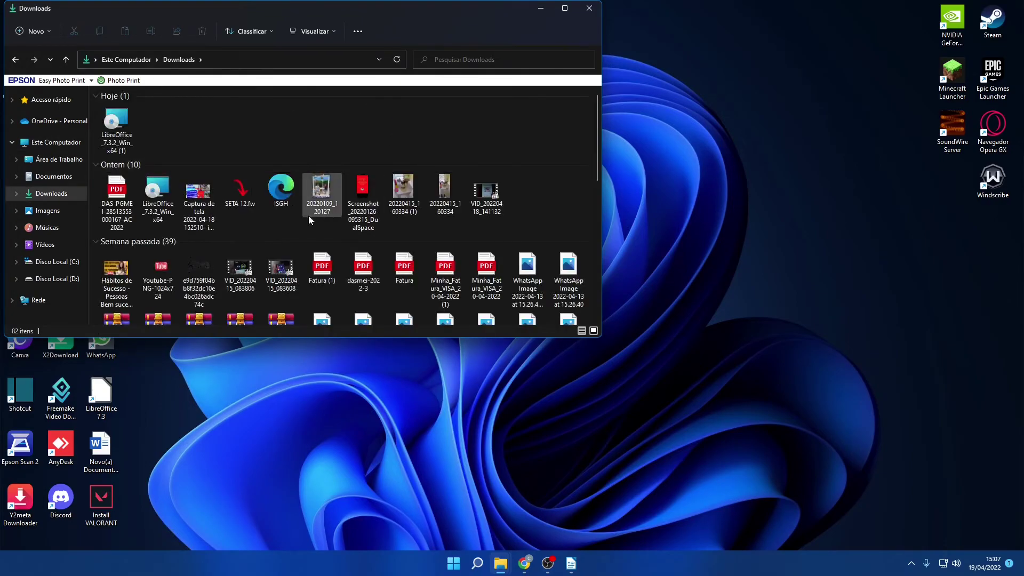
pyautogui.scroll(-2, 273, 242)
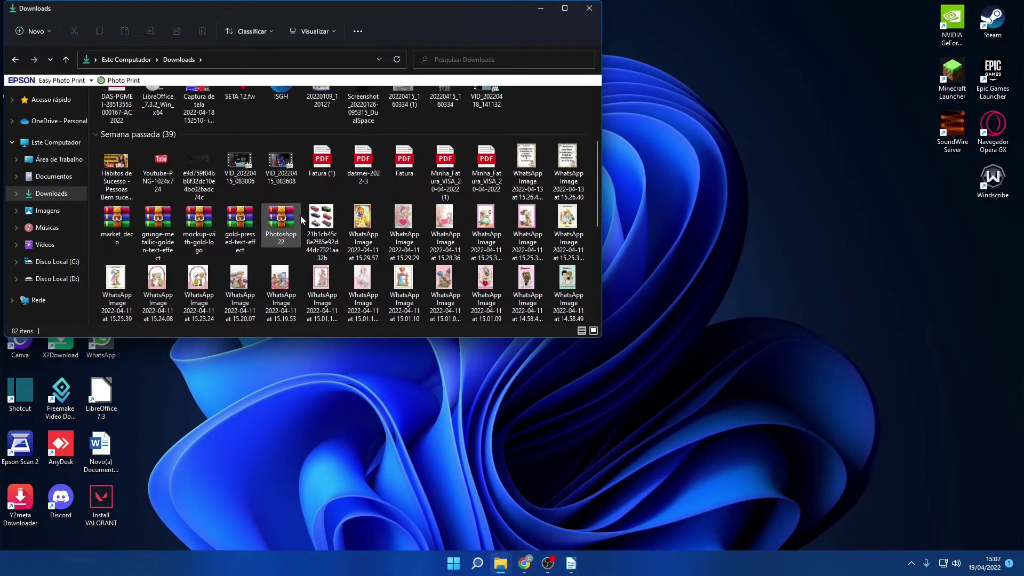
pyautogui.scroll(-3, 418, 200)
pyautogui.scroll(4, 296, 215)
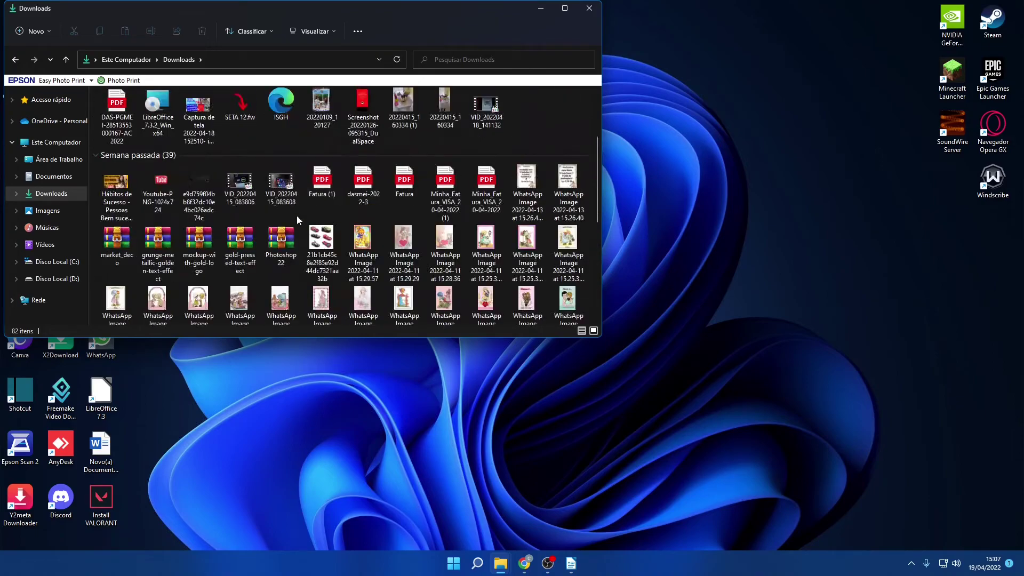
# Copy the picture "WhatsApp Image 2022-04-11 at 15.19.53" from the Downloads folder
pyautogui.click(281, 295)
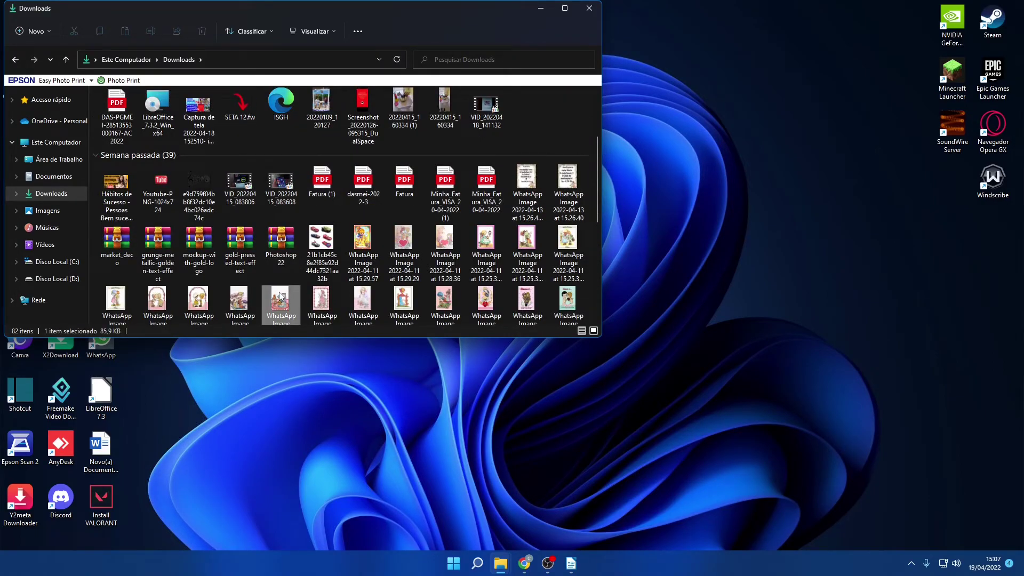
pyautogui.scroll(-1, 281, 296)
pyautogui.rightClick(285, 295)
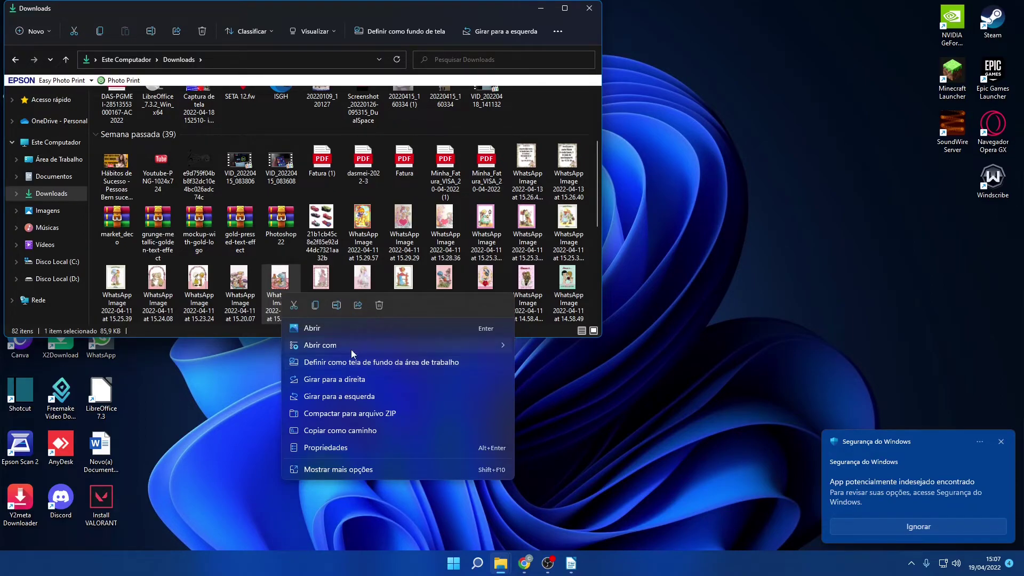
pyautogui.click(315, 306)
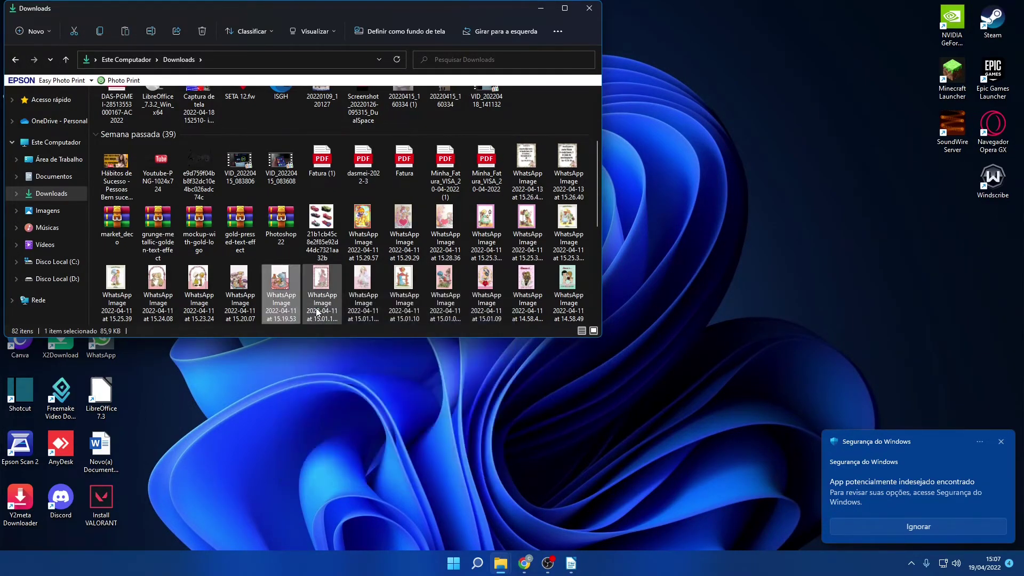
# Switch back to LibreOffice Writer and paste the copied picture into the blank document
pyautogui.click(571, 564)
pyautogui.rightClick(396, 236)
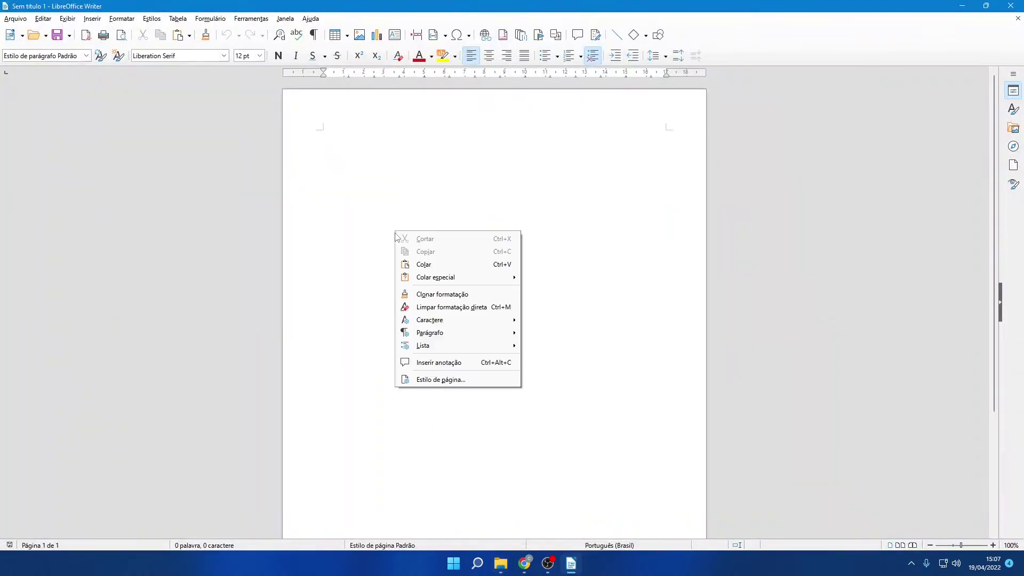
pyautogui.click(424, 264)
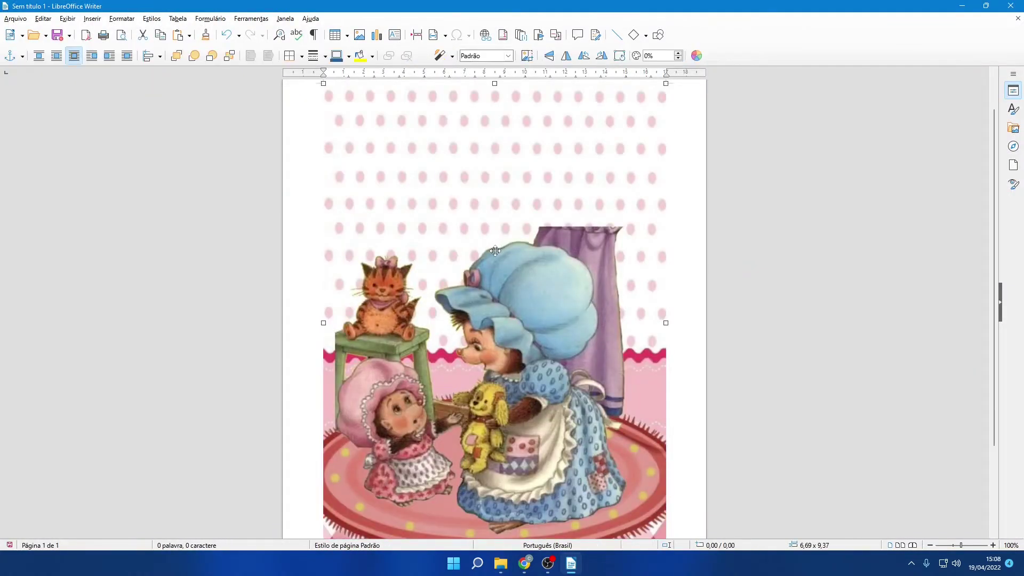
# Inspect the pasted picture's size, anchor and position properties without changing them, and look over the picture on the page
pyautogui.doubleClick(494, 251)
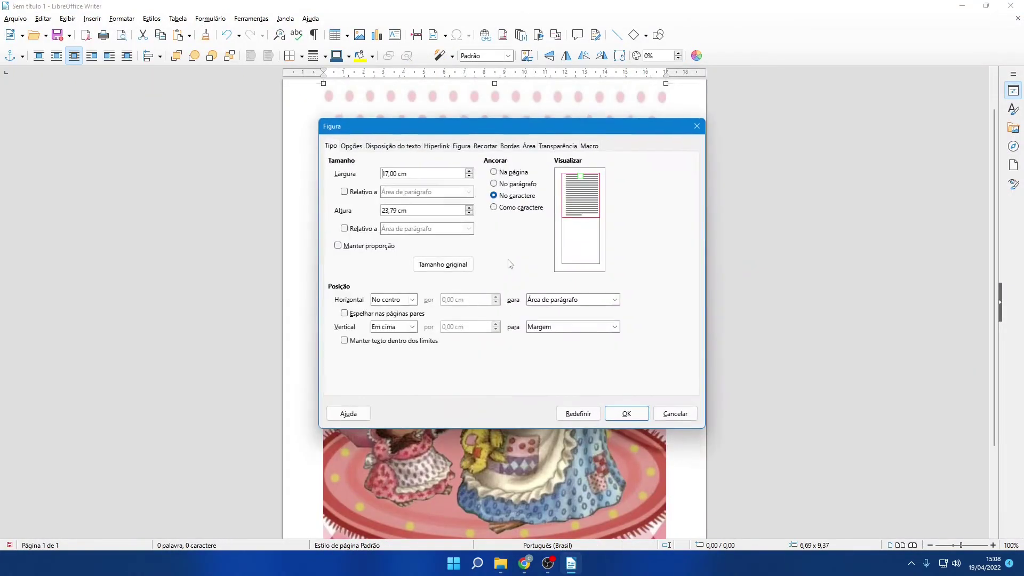
pyautogui.click(617, 414)
pyautogui.scroll(2, 544, 203)
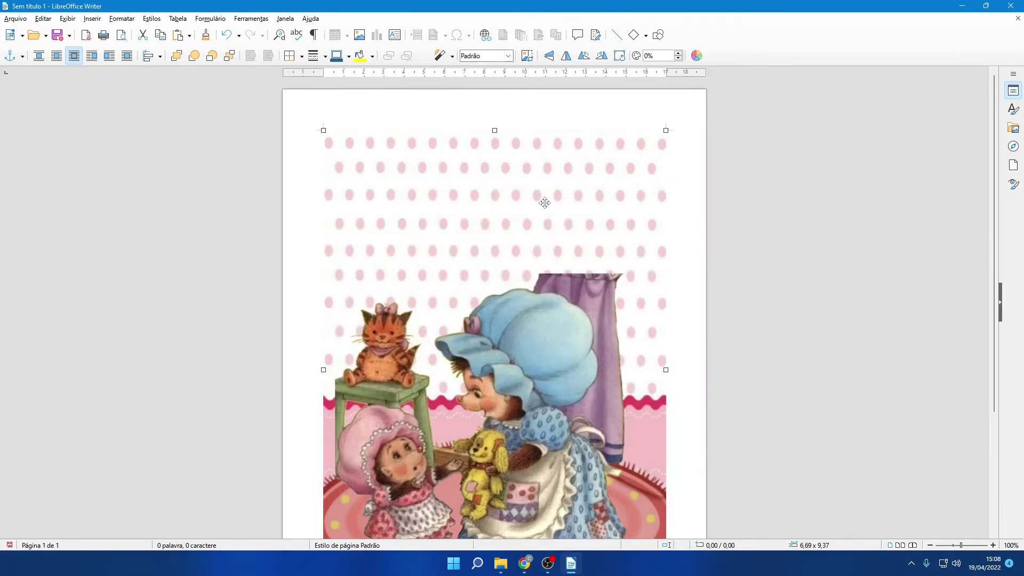
pyautogui.scroll(-2, 361, 314)
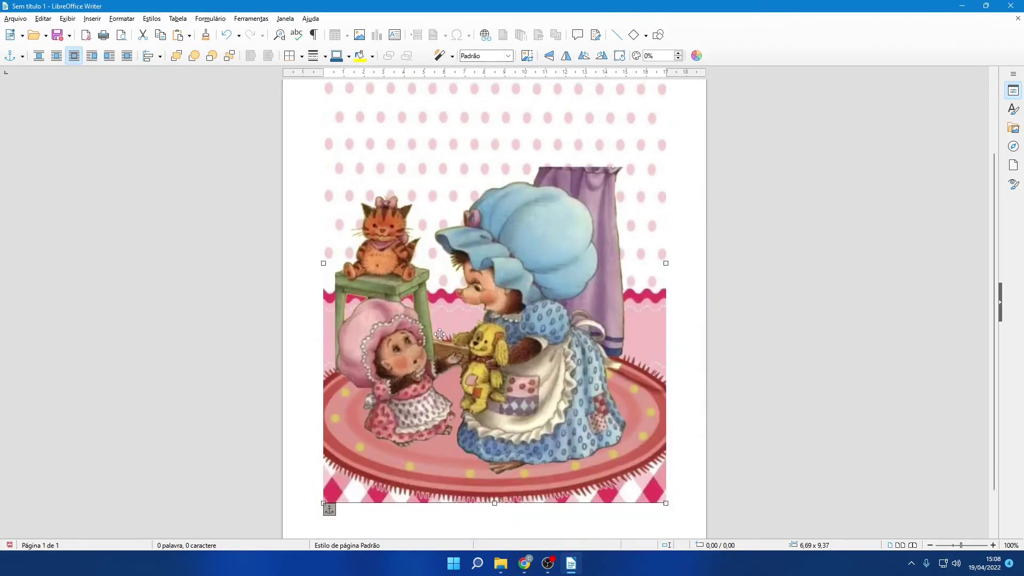
pyautogui.doubleClick(443, 284)
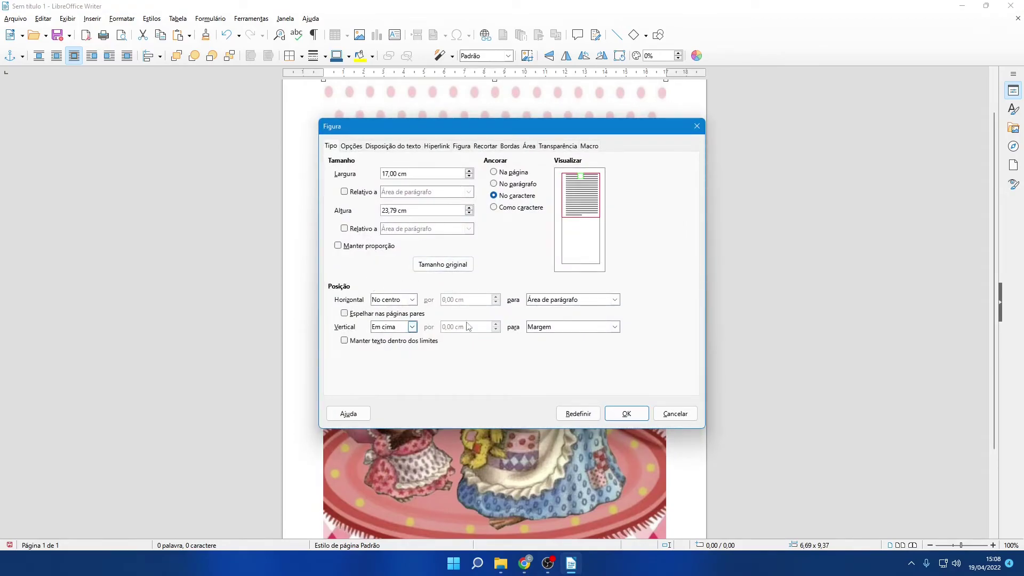
pyautogui.click(675, 414)
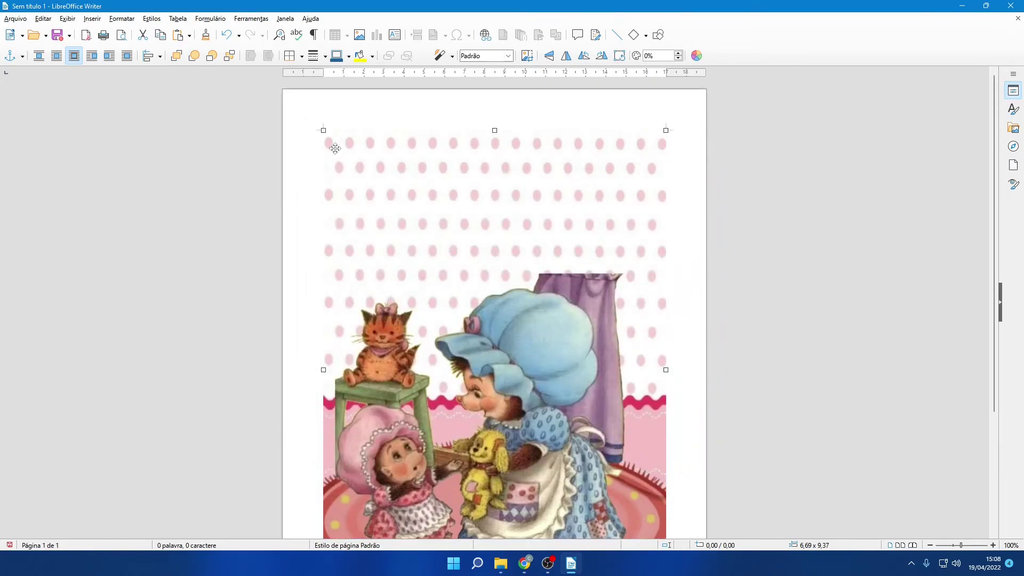
# Shrink the picture to about 12.4 by 16.6 cm and check its size in the picture properties
pyautogui.moveTo(324, 131); pyautogui.dragTo(359, 198)
pyautogui.moveTo(340, 130); pyautogui.dragTo(397, 207)
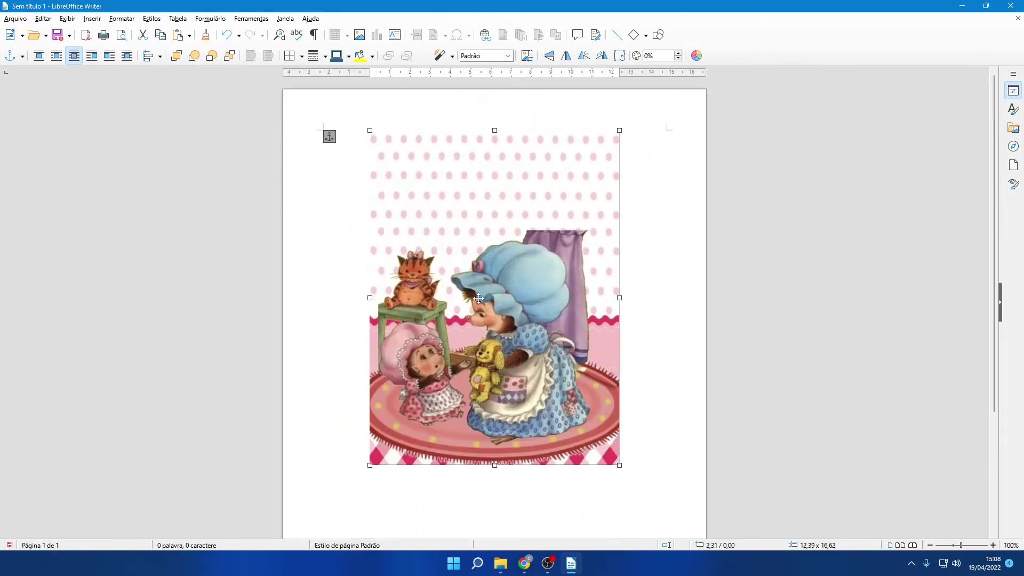
pyautogui.doubleClick(469, 291)
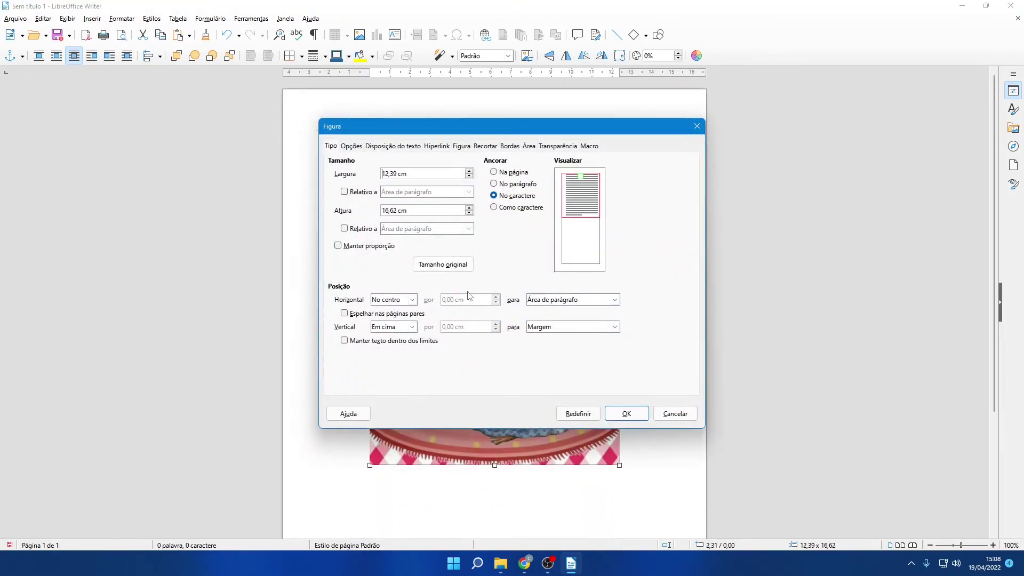
pyautogui.click(696, 126)
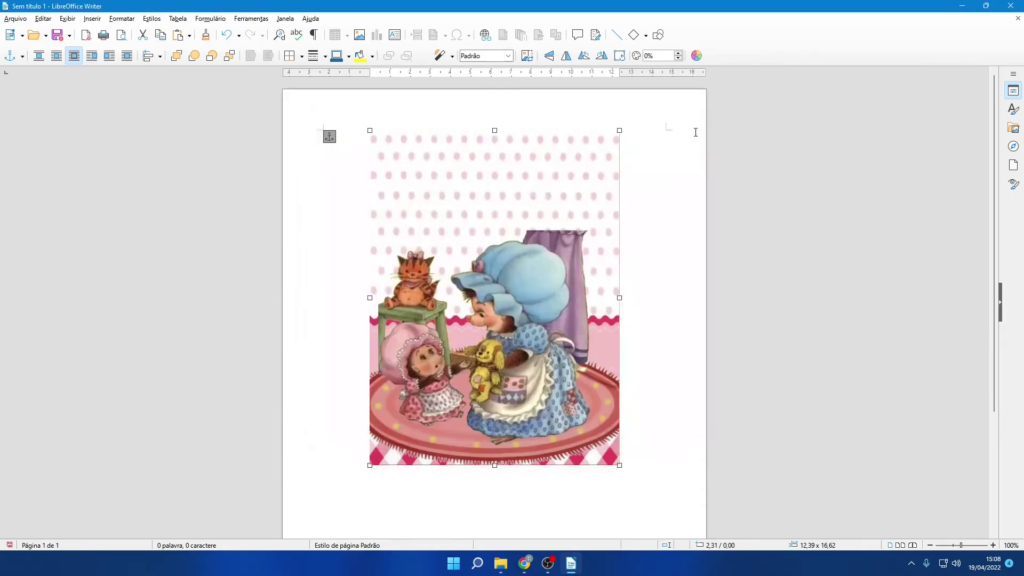
pyautogui.scroll(-3, 551, 370)
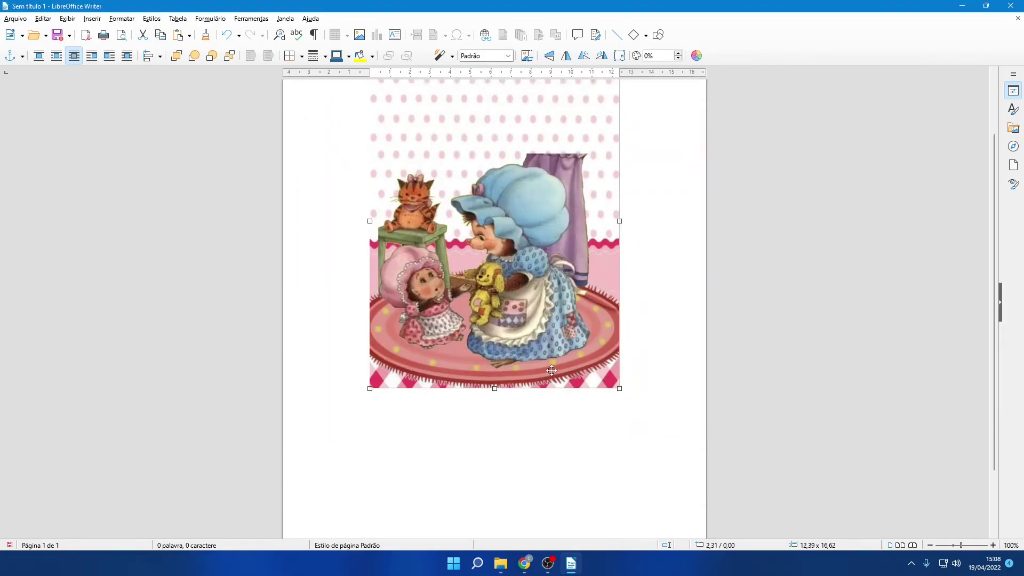
pyautogui.scroll(3, 563, 299)
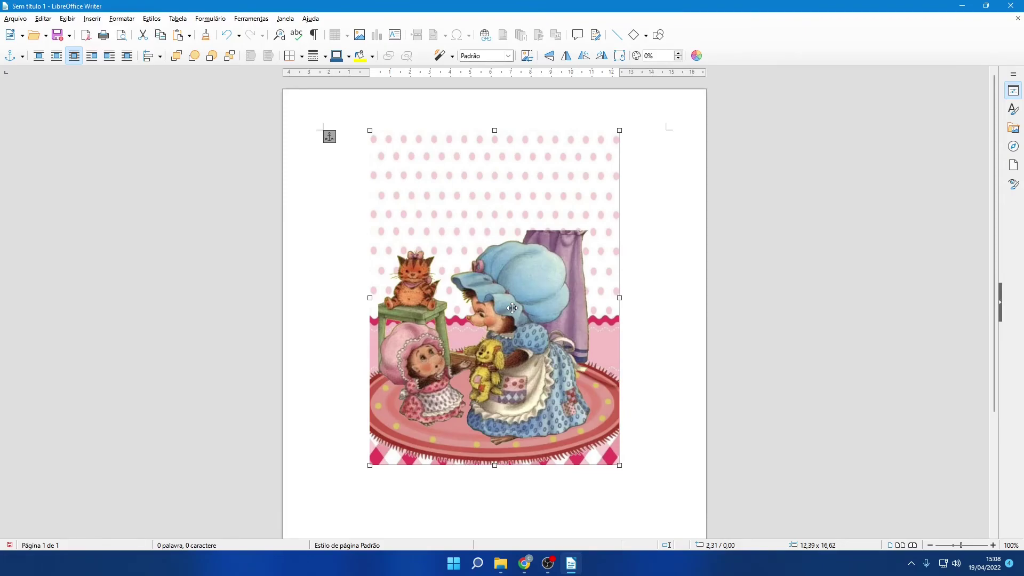
# Close the Writer document containing the picture without saving it
pyautogui.click(1012, 10)
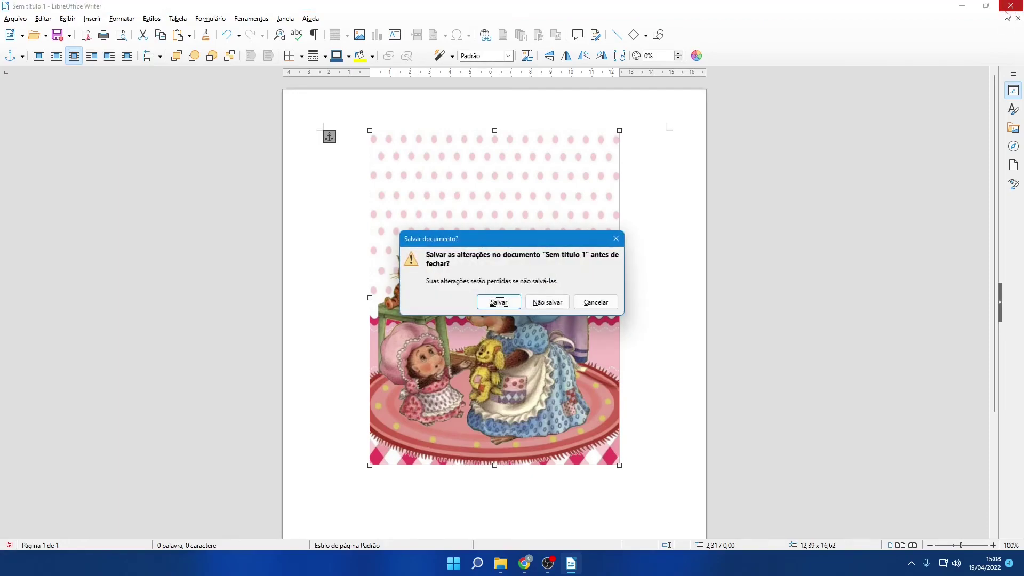
pyautogui.click(546, 302)
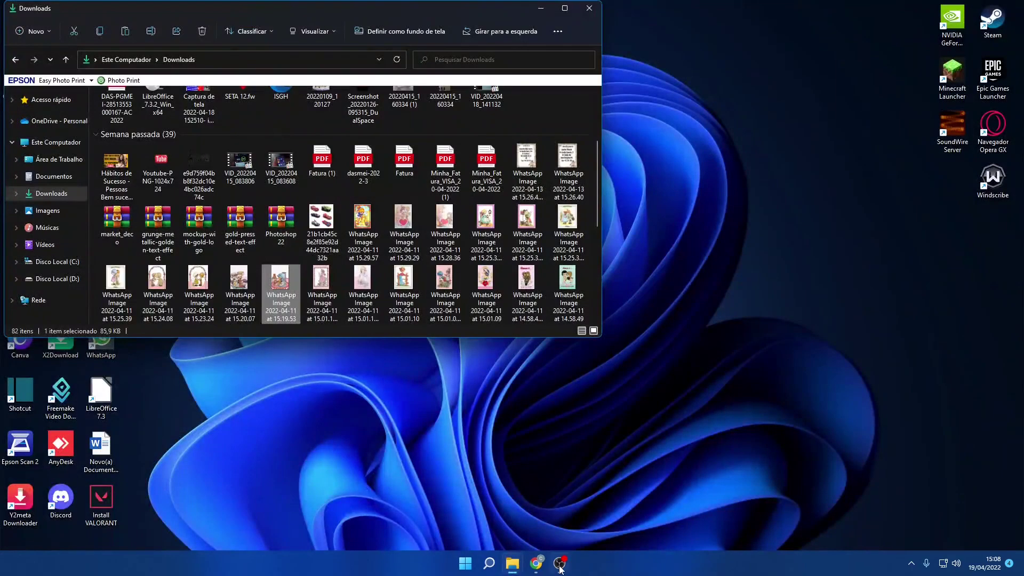
# Switch to Chrome and look over the LibreOffice 7.3.2 download and donation page
pyautogui.click(535, 563)
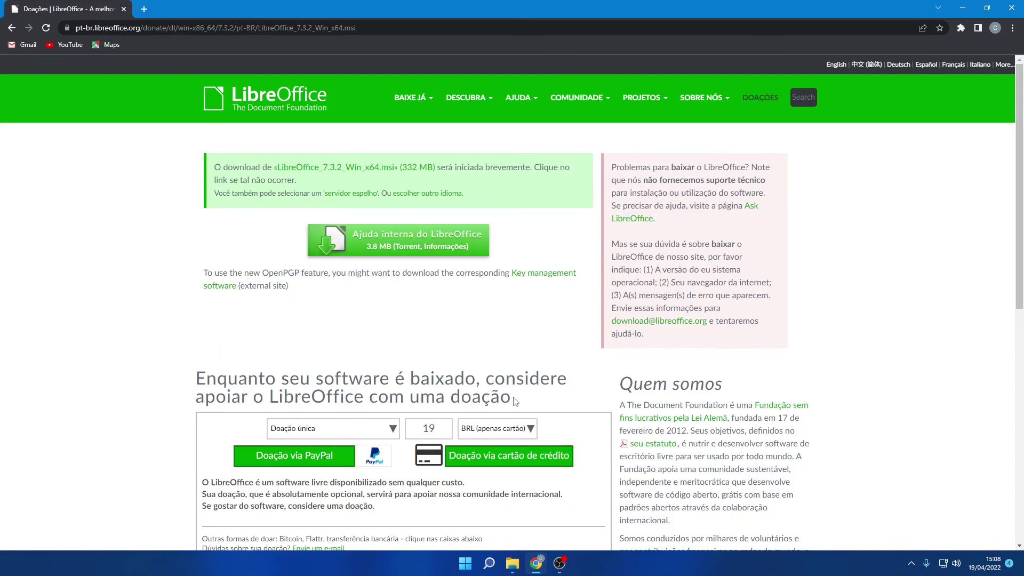
pyautogui.scroll(-3, 513, 404)
pyautogui.scroll(4, 943, 194)
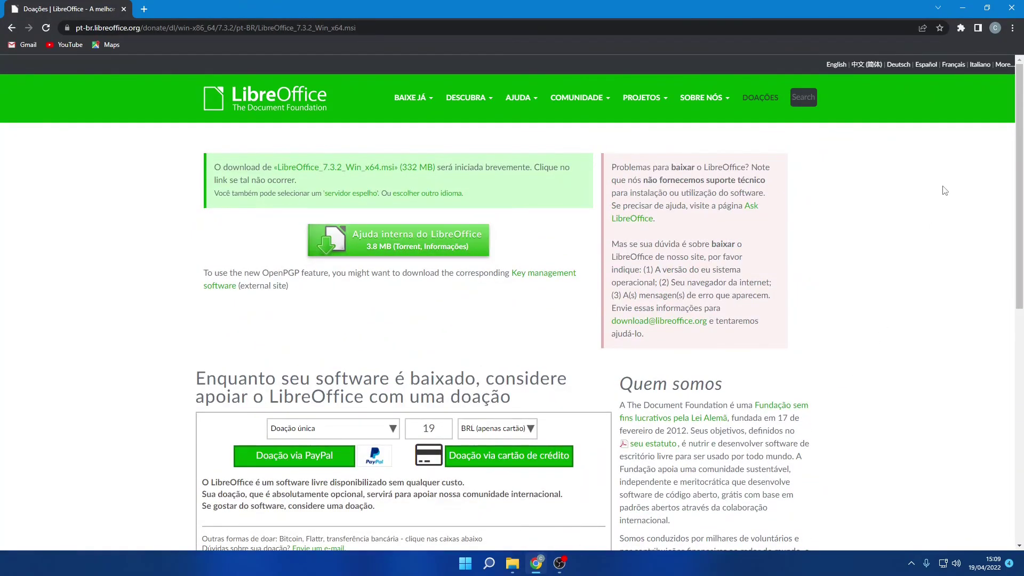